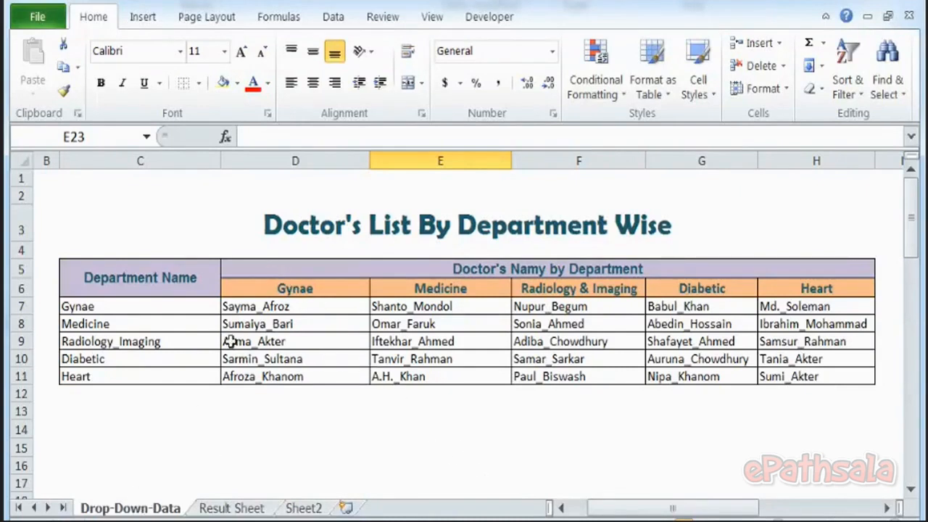
- Examine the doctor's list title, the Department Name column and the doctors listed under each department
click(360, 235)
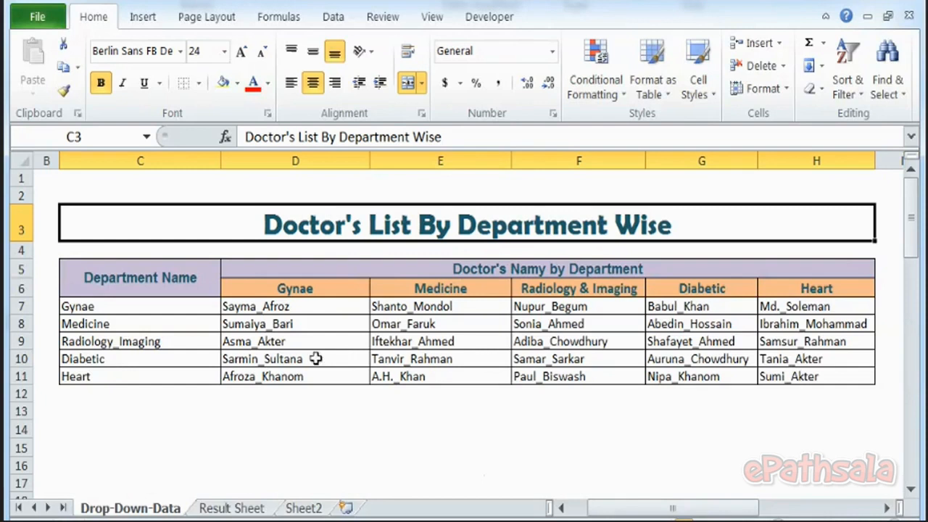
drag(168, 283, 182, 382)
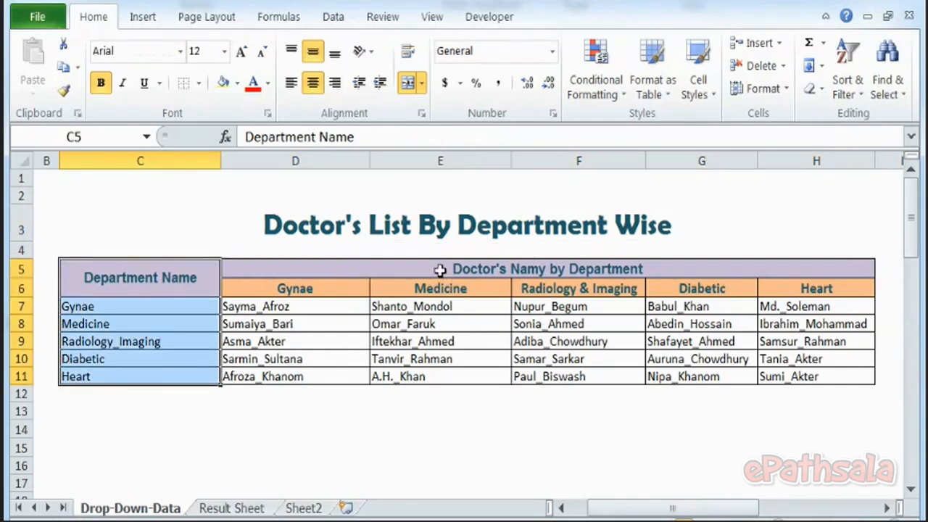
drag(328, 289, 899, 380)
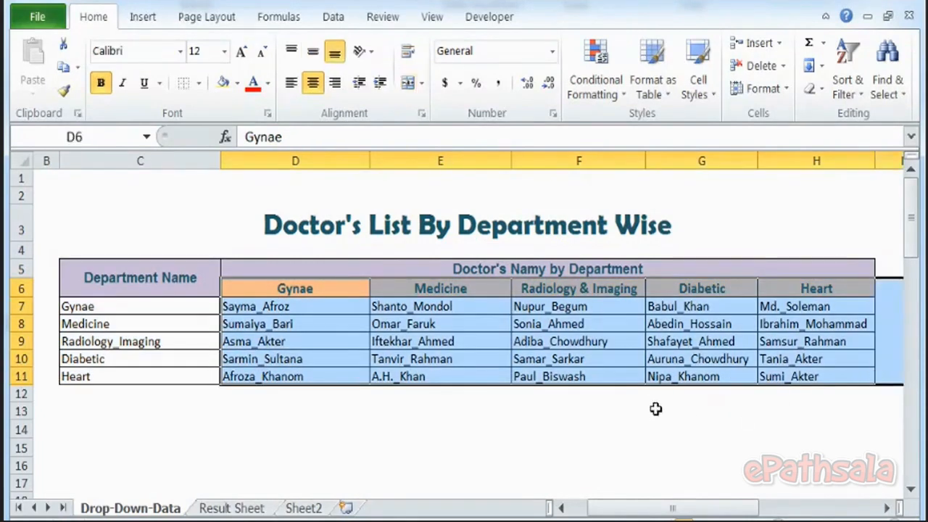
click(802, 376)
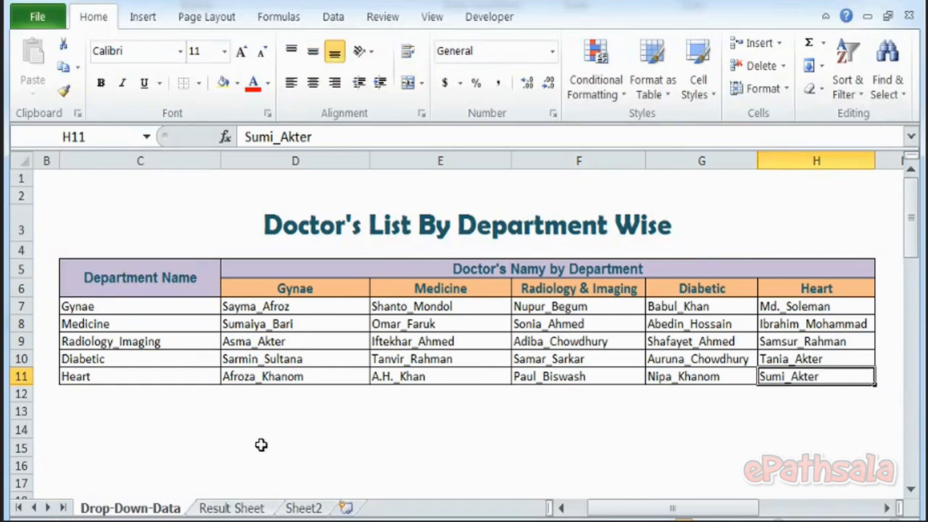
- On the Result Sheet, set the department in B6 to Medicine and view the doctor choices offered in C6
click(234, 508)
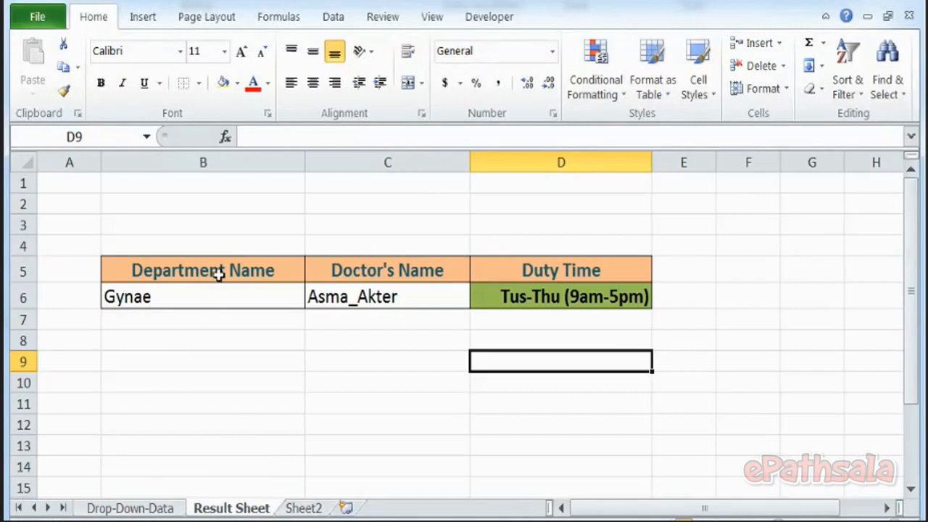
click(254, 309)
click(309, 298)
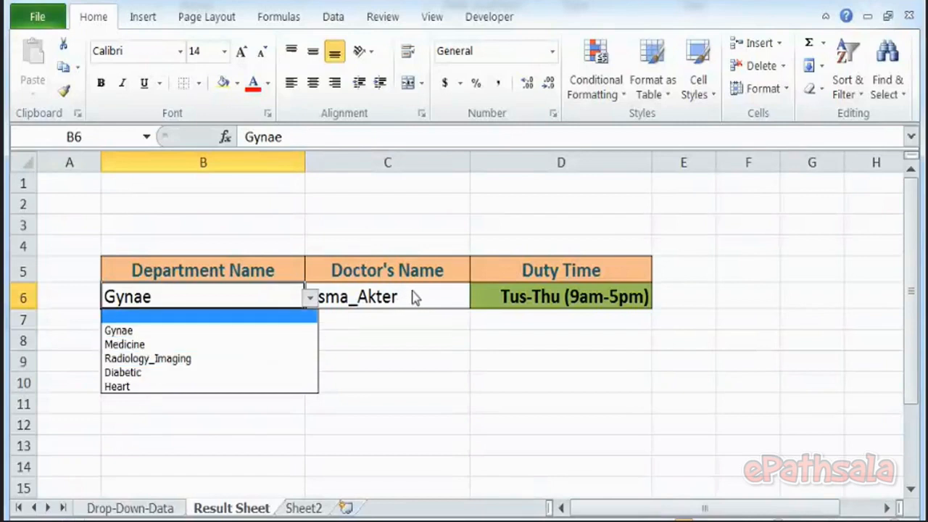
click(153, 345)
click(457, 301)
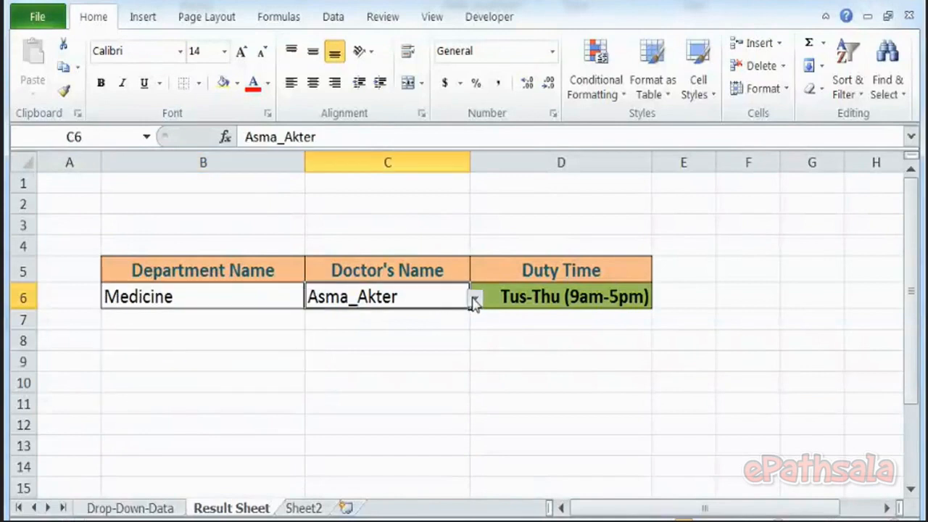
click(475, 298)
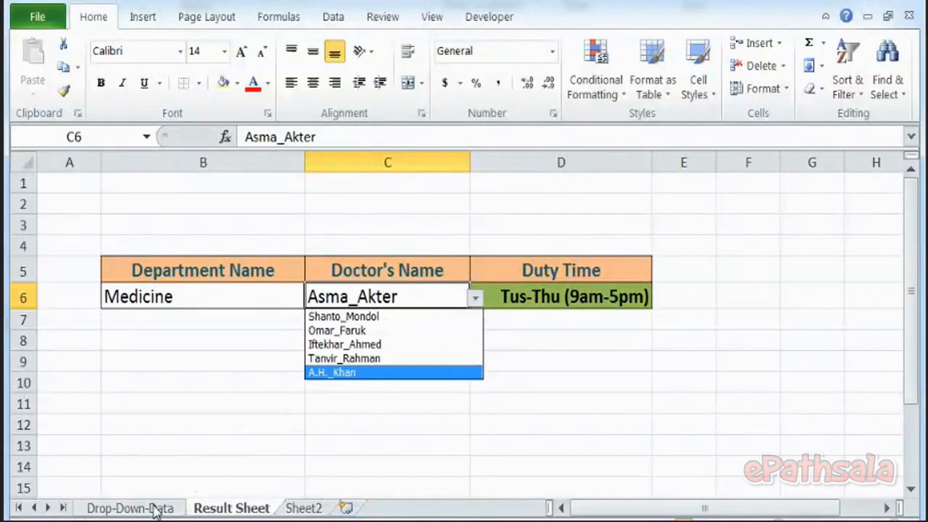
key(Escape)
- Review the Medicine doctors in E7:E11 and the Gynae doctors in D7:D11 on the Drop-Down-Data sheet
click(131, 509)
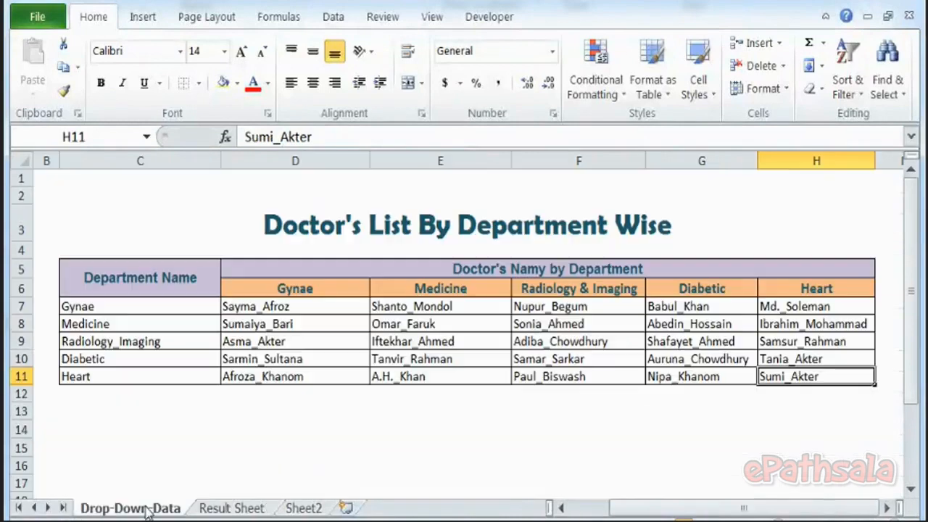
drag(439, 306, 435, 373)
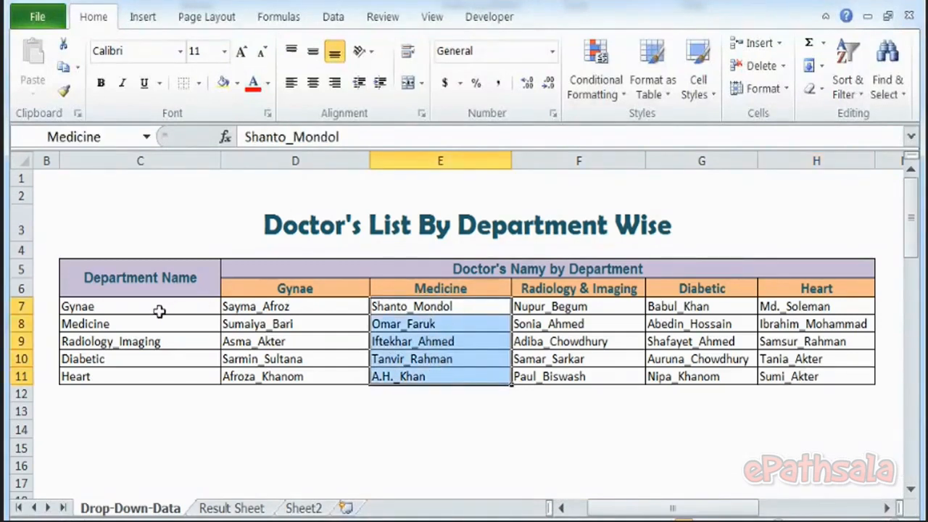
click(120, 307)
drag(319, 306, 353, 390)
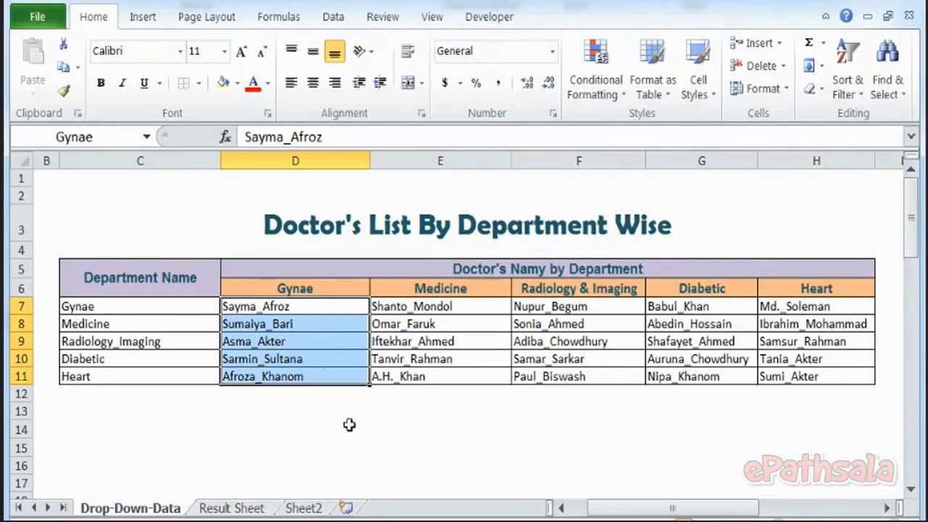
- Return to the Result Sheet and choose Medicine again as the department in B6
click(243, 508)
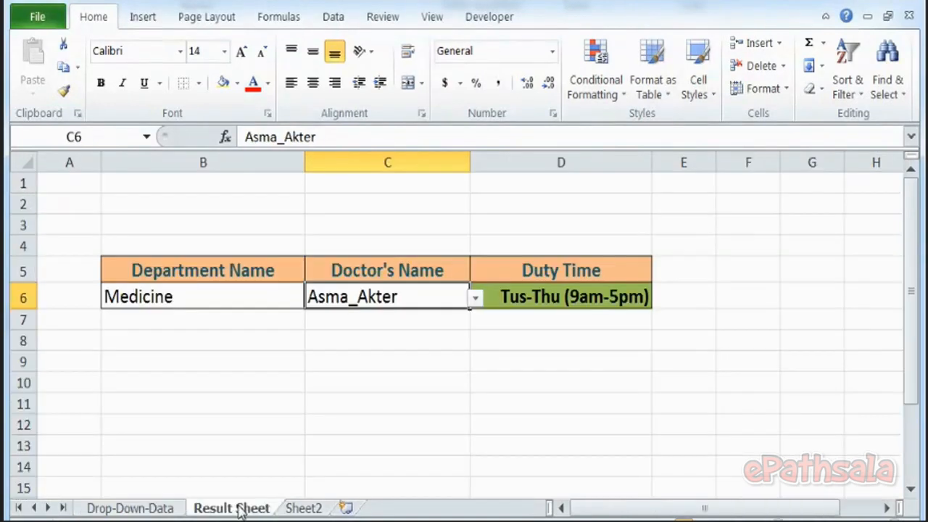
click(274, 293)
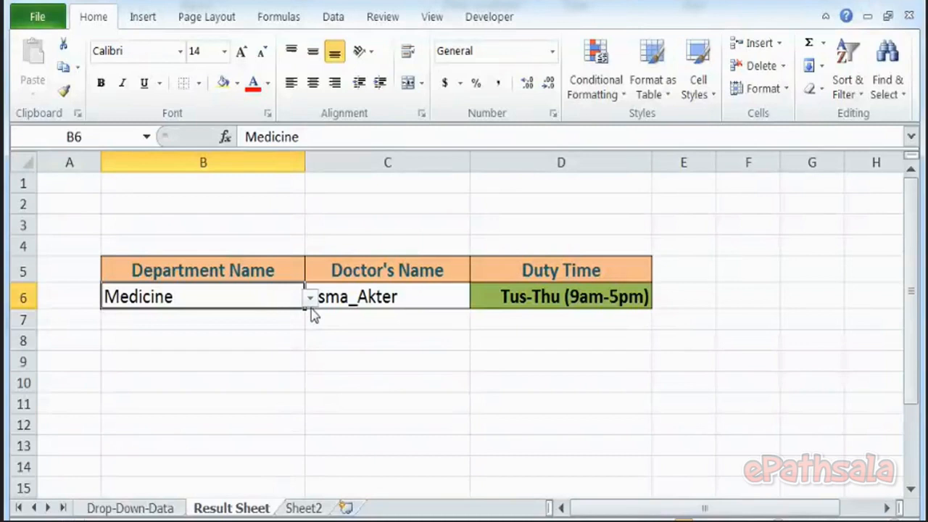
click(407, 302)
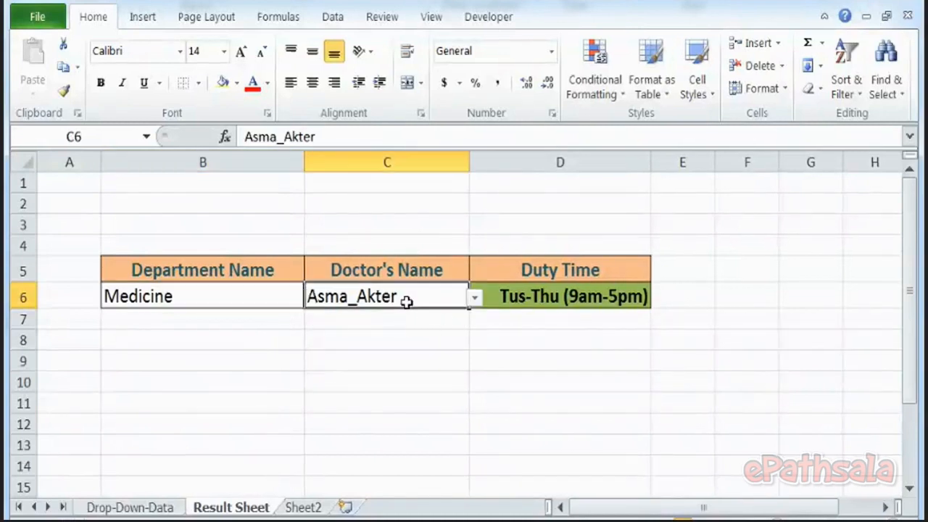
click(280, 290)
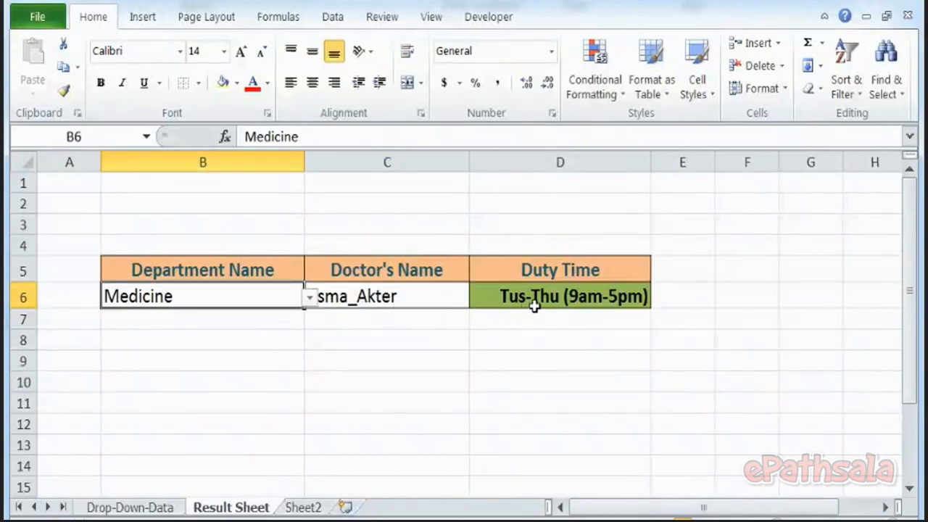
click(310, 298)
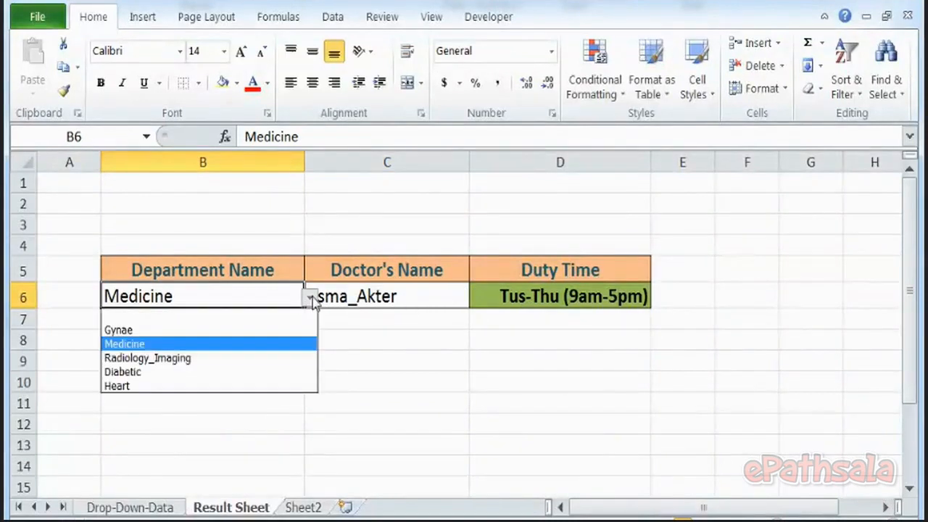
click(156, 344)
click(410, 296)
- Set the department in B6 to Radiology_Imaging and choose the third doctor offered in C6
click(236, 294)
click(310, 298)
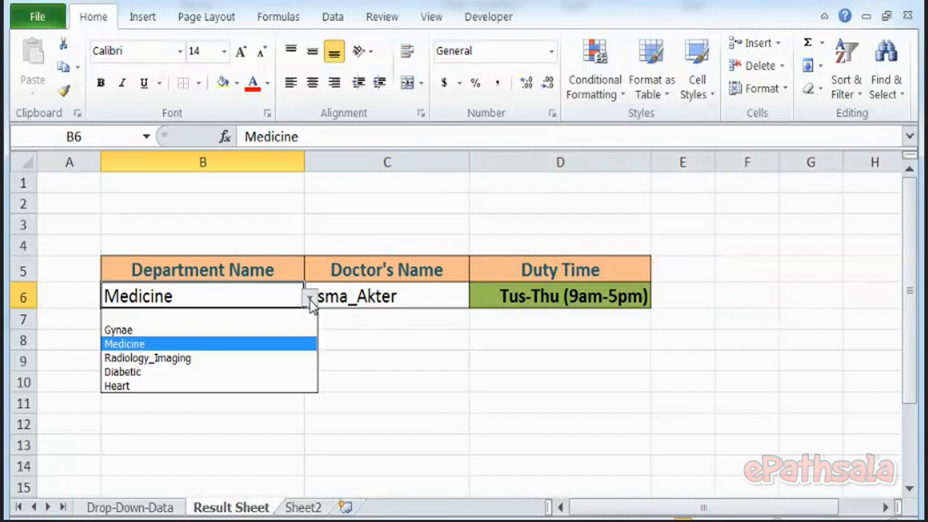
click(195, 357)
click(440, 305)
click(476, 300)
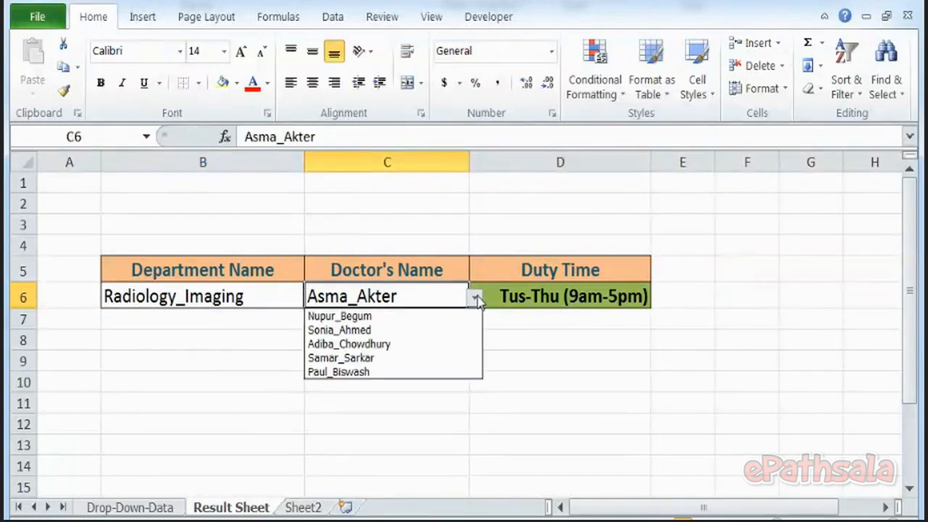
click(396, 345)
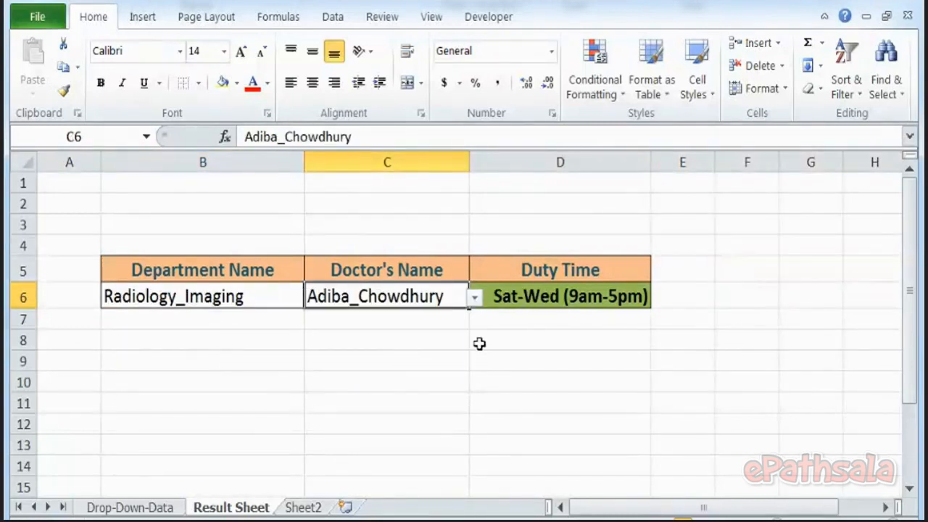
- Try the fourth, fifth and first Radiology_Imaging doctors in C6 one after another
click(474, 298)
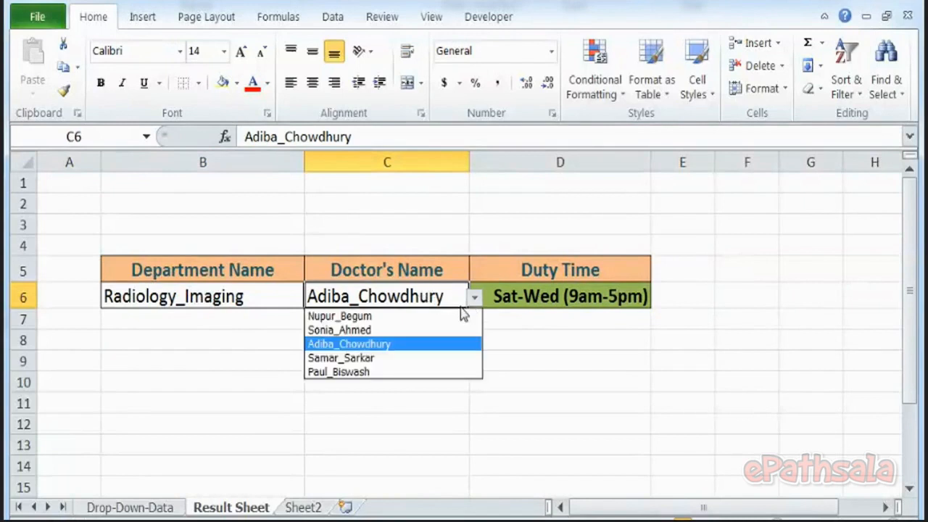
click(319, 357)
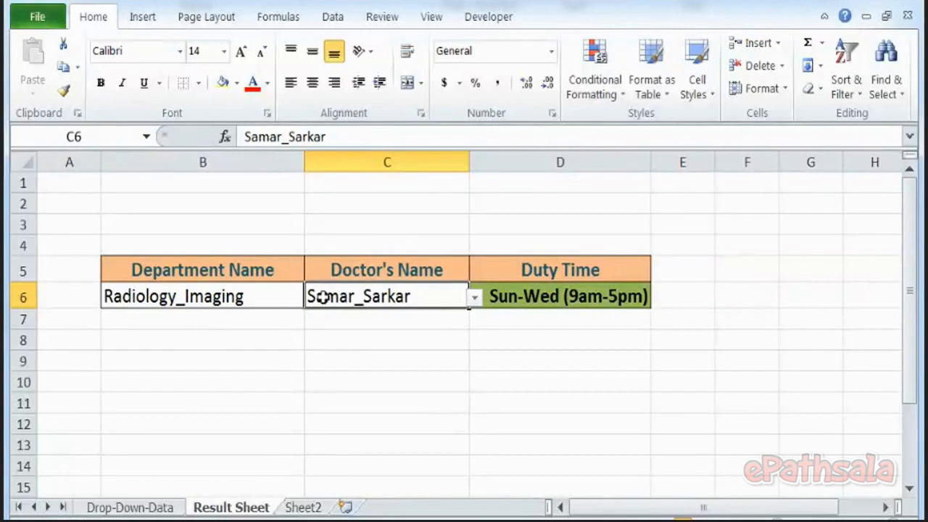
click(475, 298)
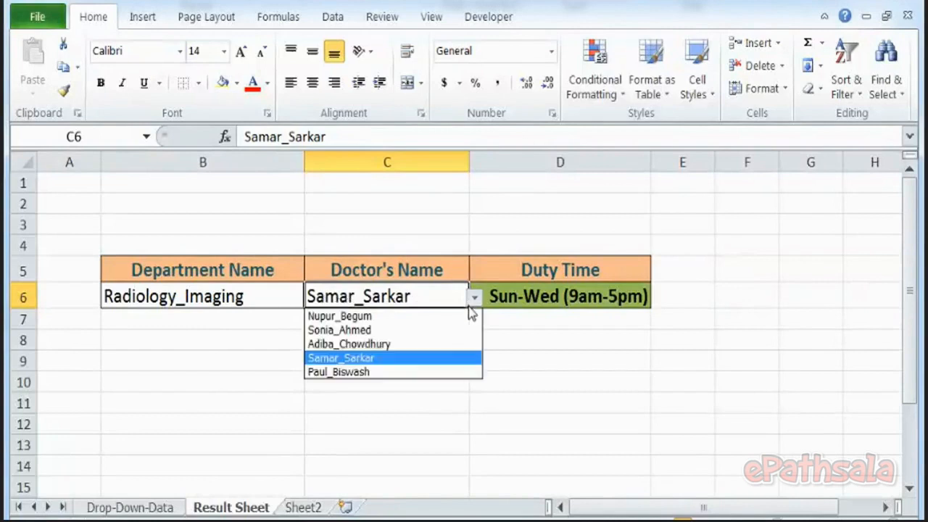
click(381, 373)
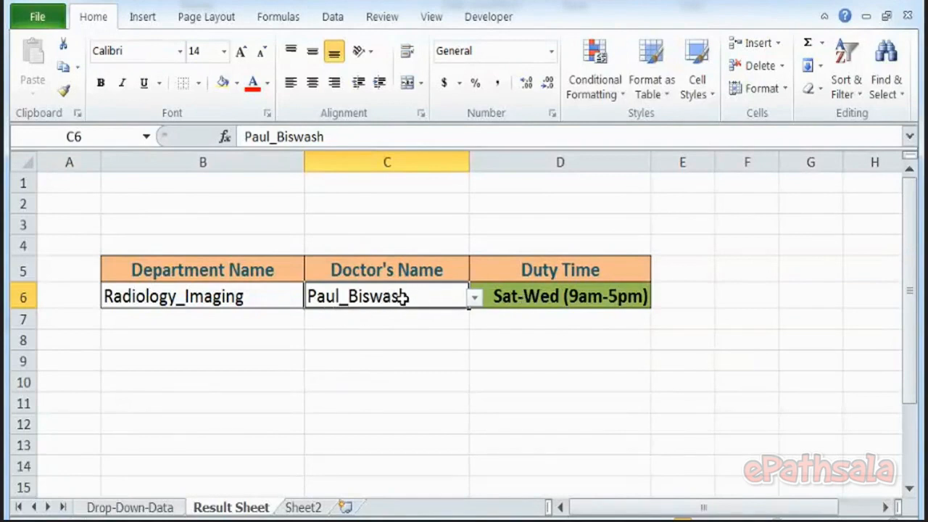
click(475, 298)
click(457, 318)
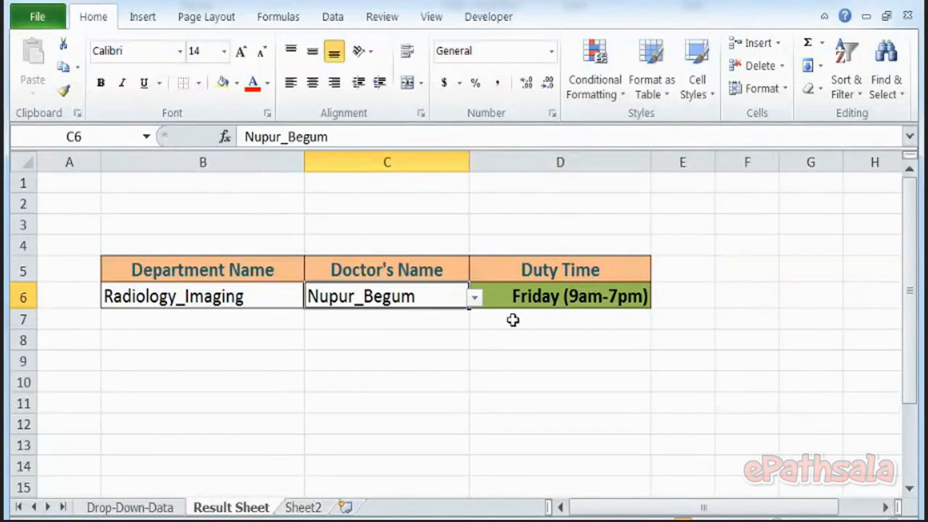
- Inspect the Duty Time formula in D6 and choose the second Radiology_Imaging doctor in C6
click(550, 299)
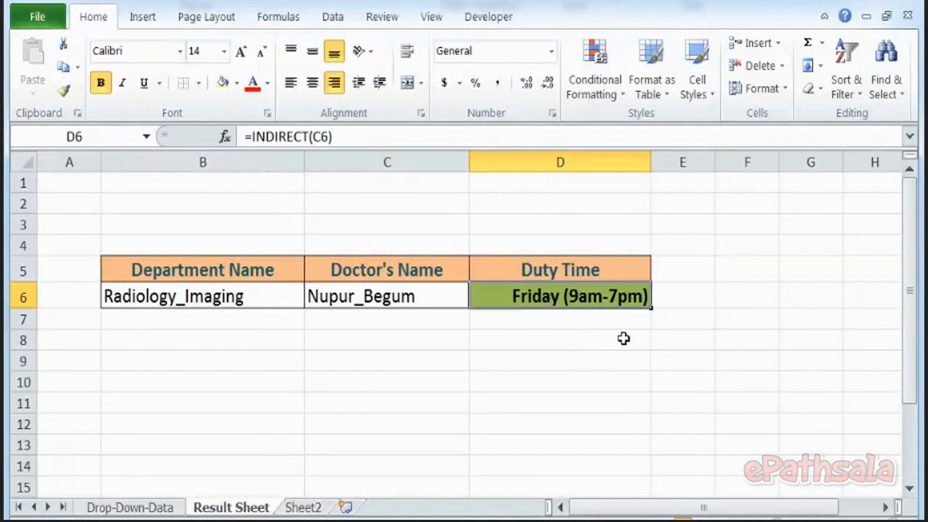
click(457, 298)
click(473, 299)
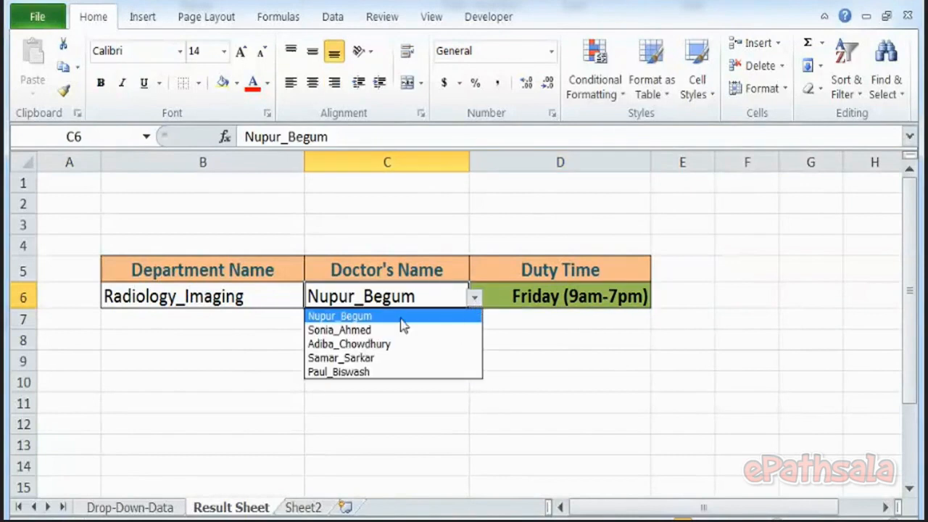
click(401, 327)
- Set the department in B6 to Gynae and choose the first, then the second Gynae doctor in C6
click(284, 290)
click(310, 297)
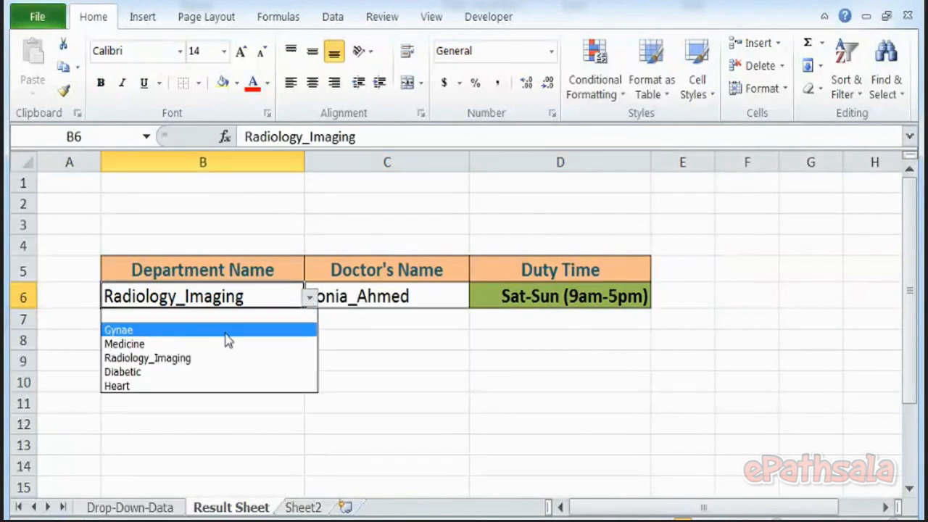
click(184, 330)
click(457, 301)
click(474, 298)
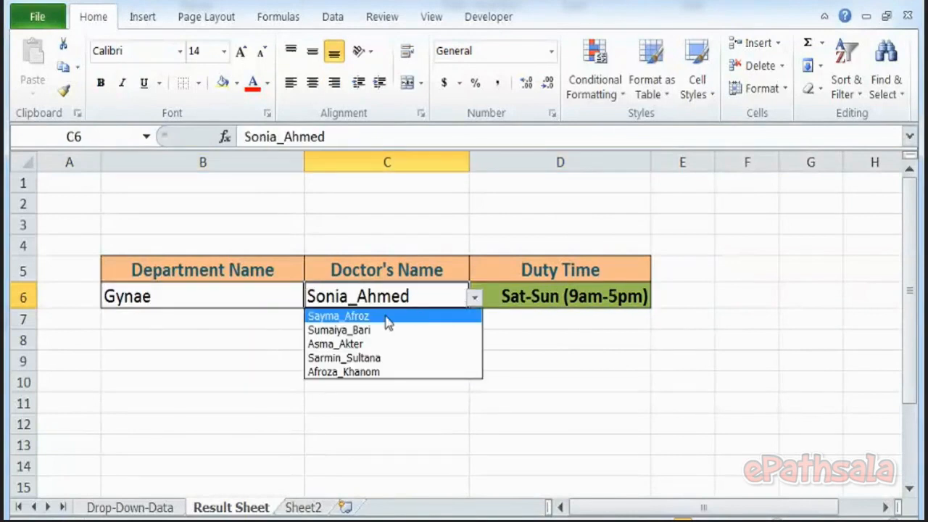
click(385, 320)
click(474, 298)
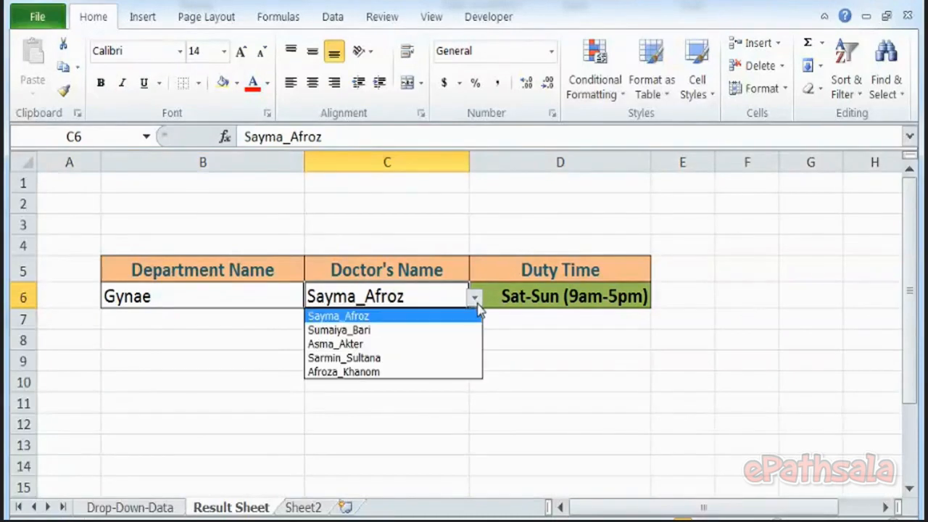
click(410, 331)
key(Return)
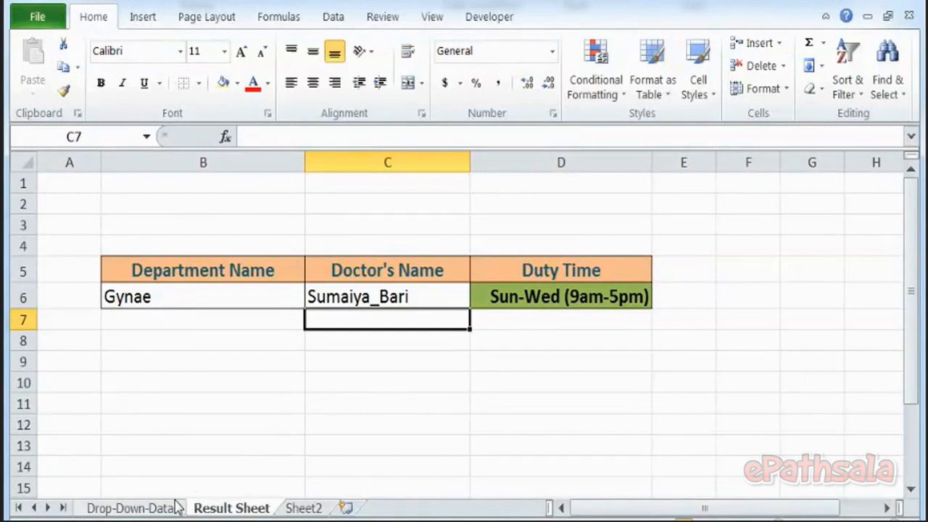
- Go back to the Drop-Down-Data sheet and look over the whole table from the title down to row 11
drag(255, 297, 280, 294)
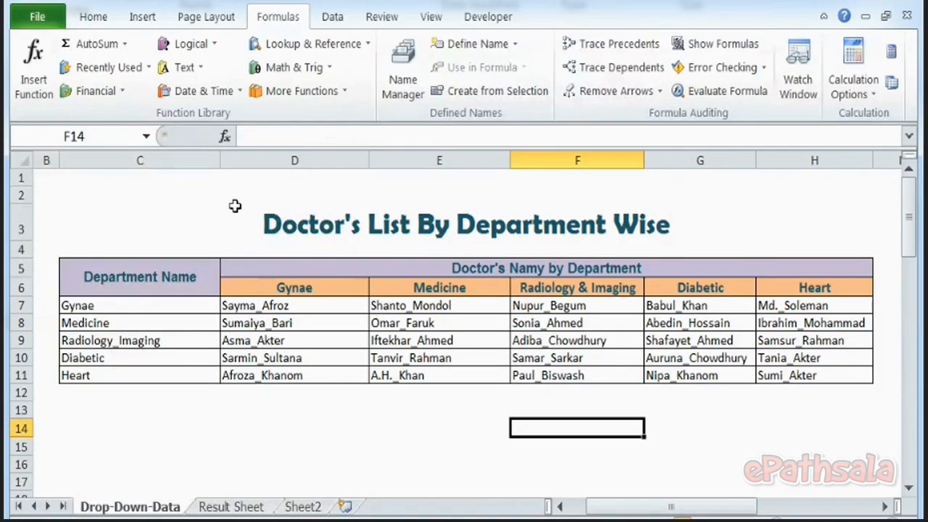
drag(118, 208, 628, 379)
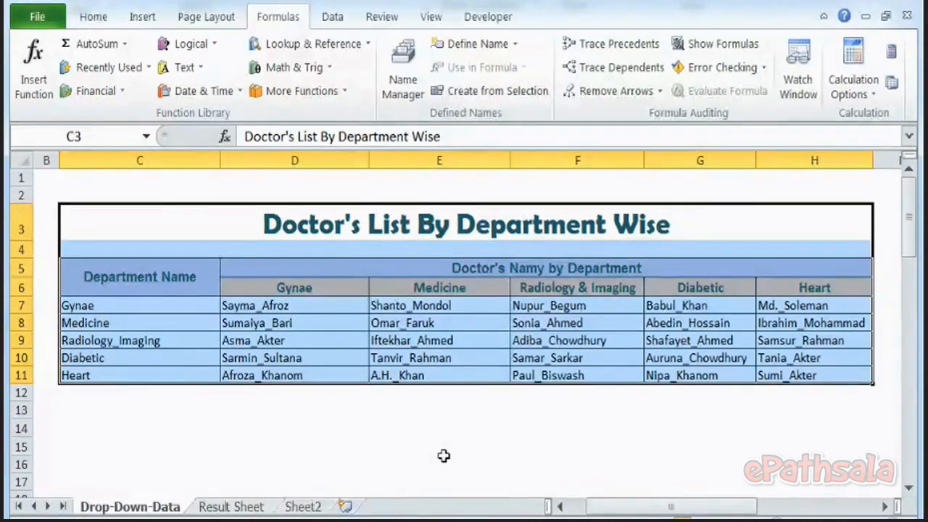
click(284, 431)
drag(76, 196, 553, 439)
click(425, 400)
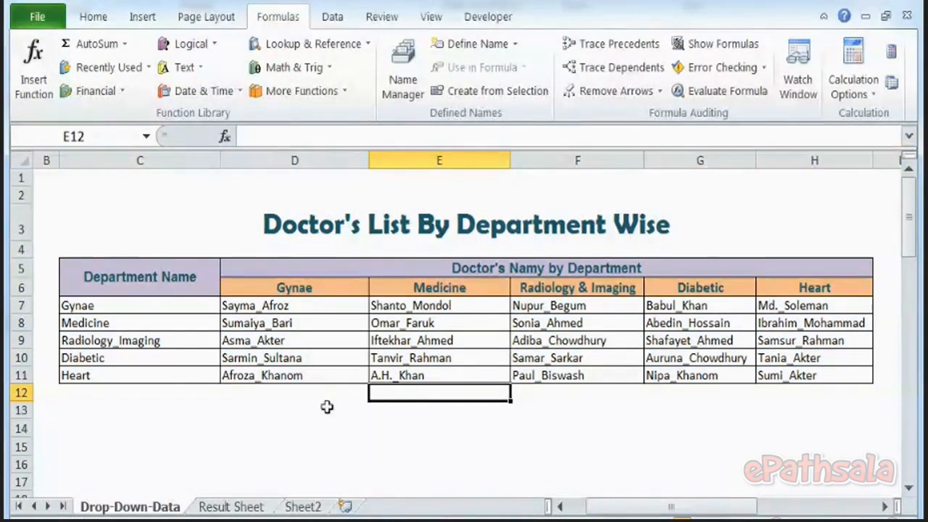
- Create a named range for the department list C5:C11 from its top row only, and check it in the Name Manager
click(198, 282)
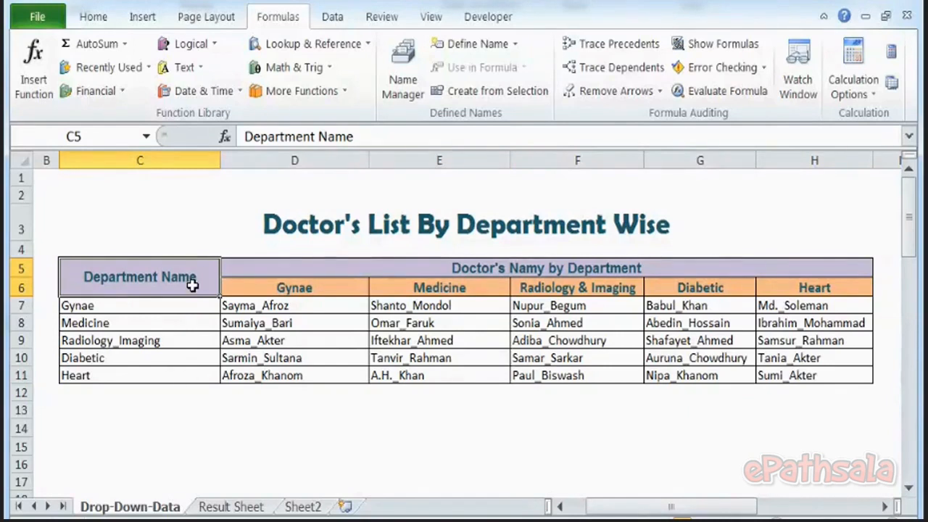
click(155, 428)
drag(189, 281, 177, 381)
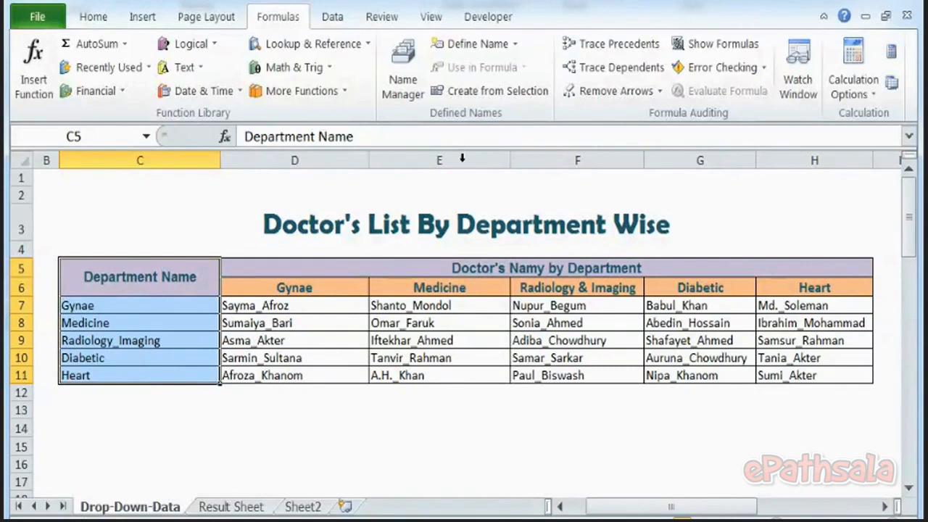
click(214, 20)
click(267, 20)
click(510, 94)
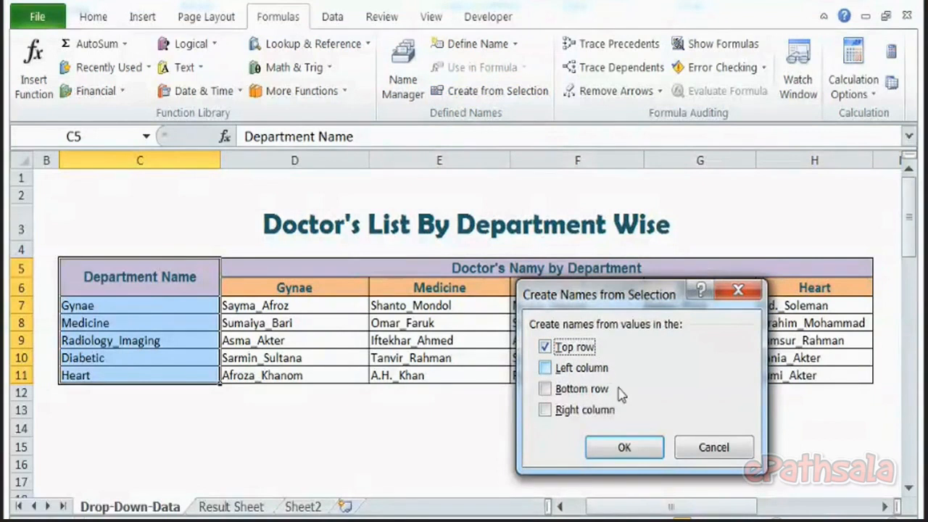
click(625, 448)
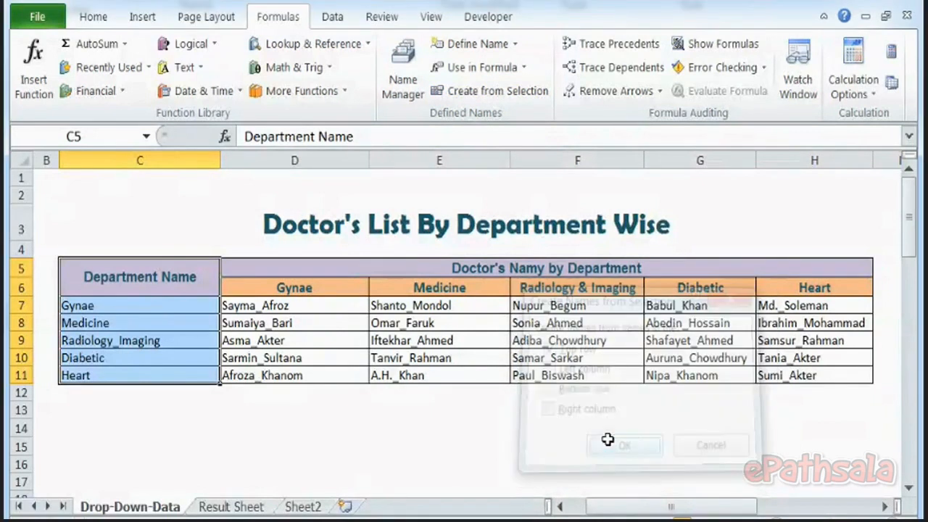
click(404, 95)
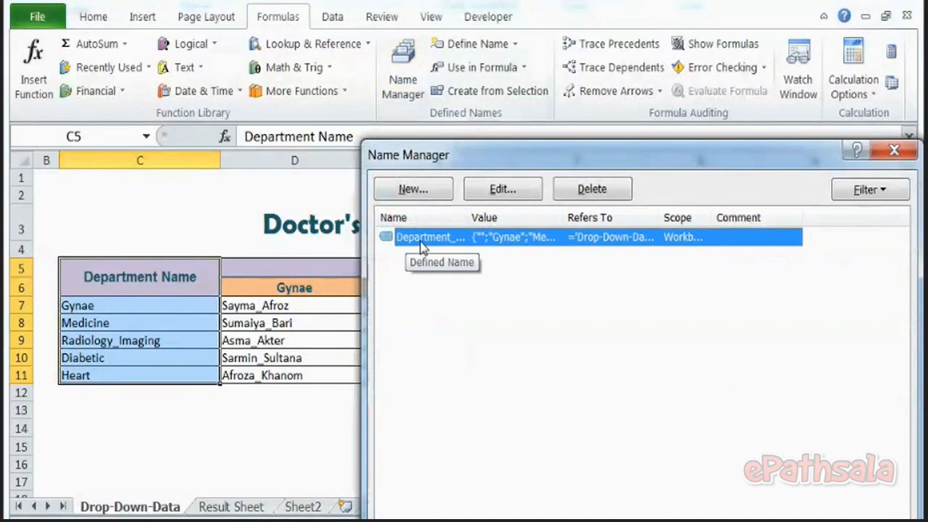
key(Escape)
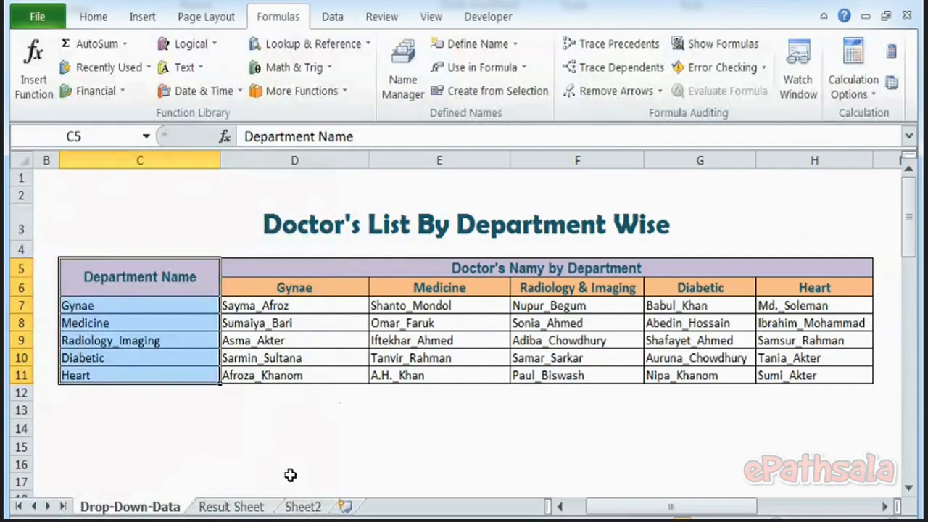
- On the Result Sheet, add List data validation to B6 with the named range =Department_Name as its source
click(250, 508)
click(265, 296)
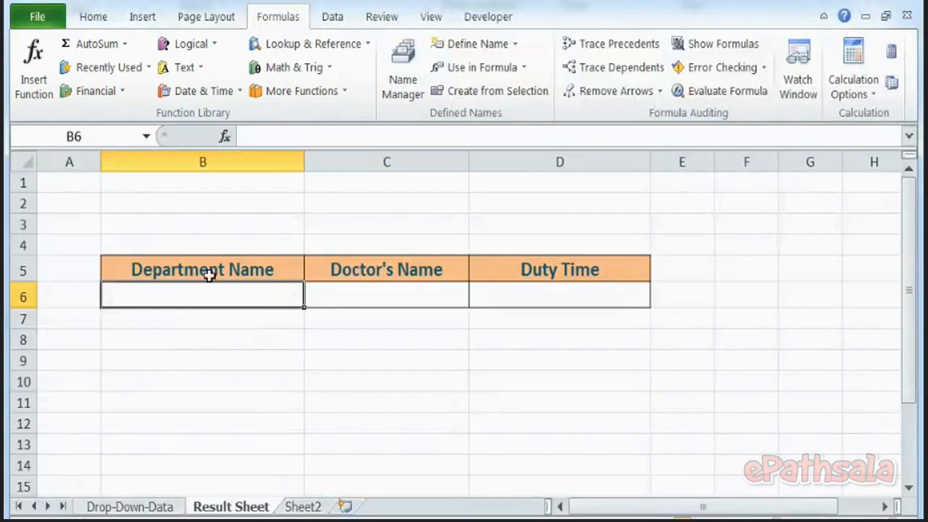
click(333, 18)
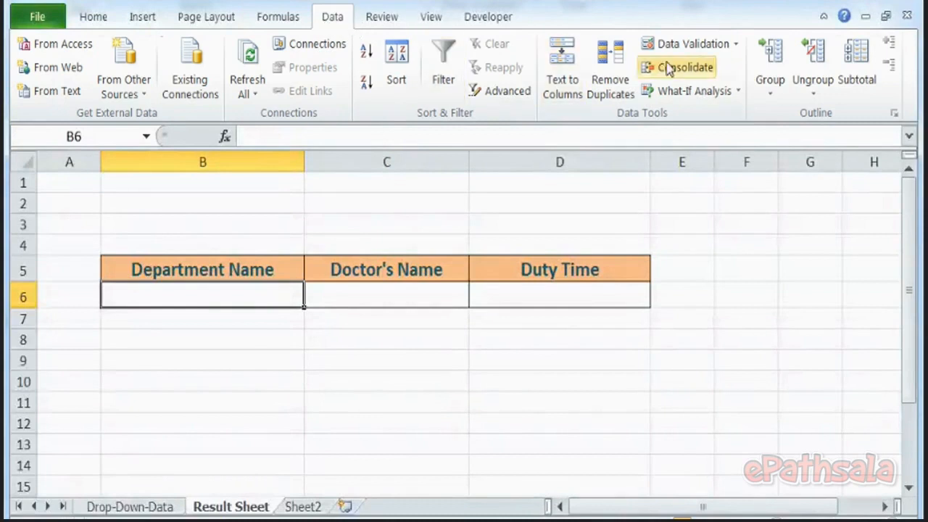
click(733, 53)
click(698, 71)
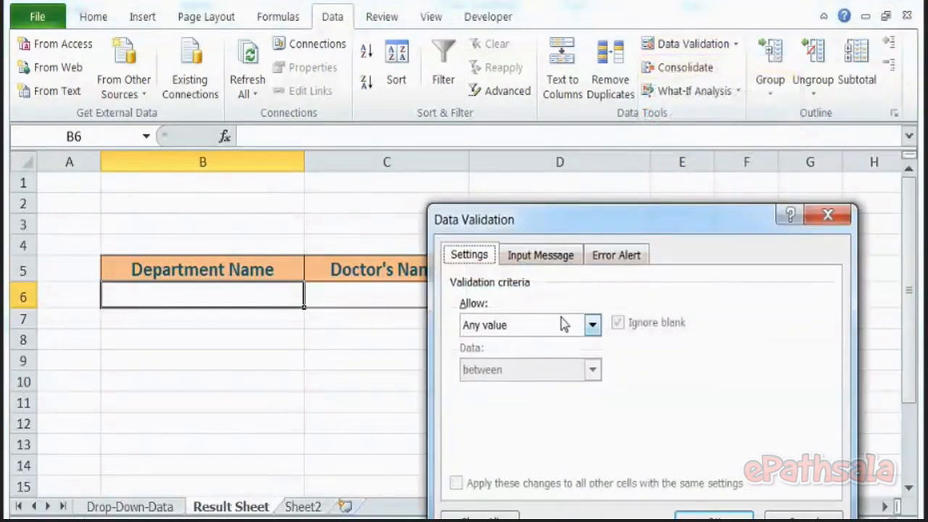
click(516, 326)
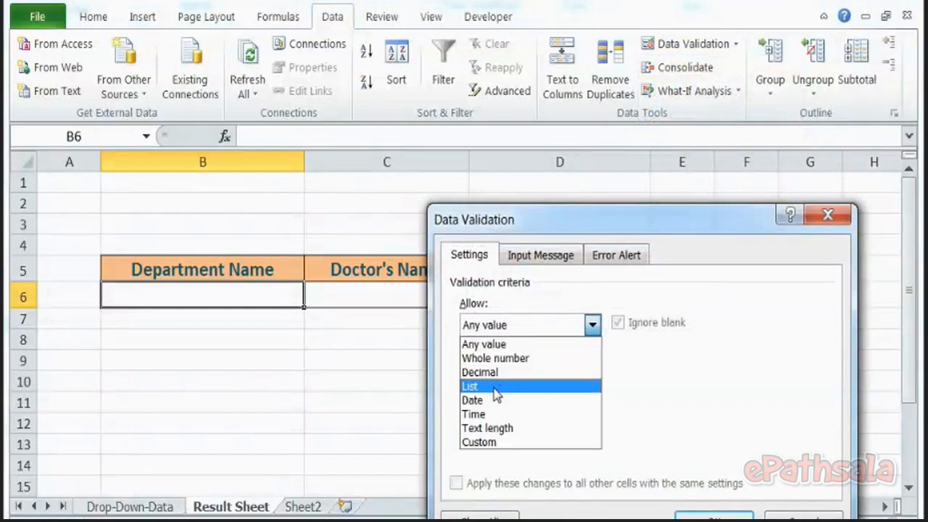
click(484, 413)
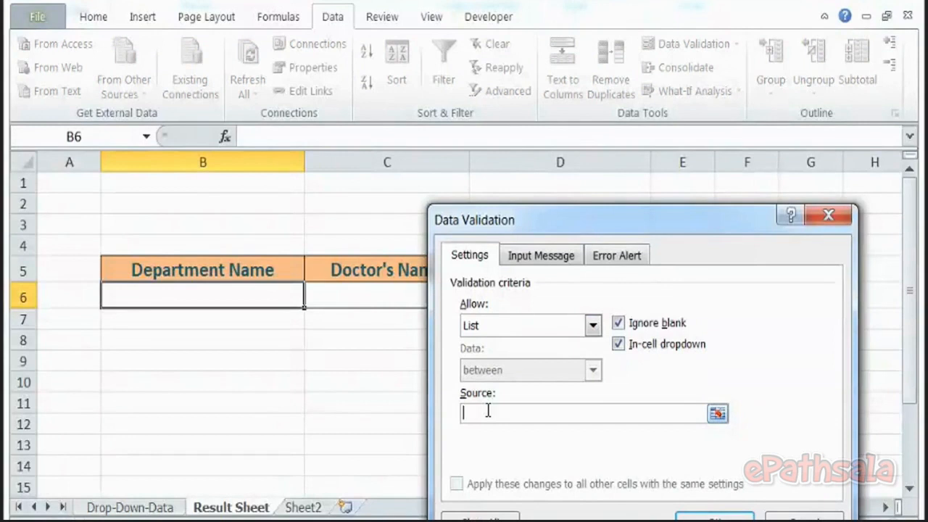
key(F3)
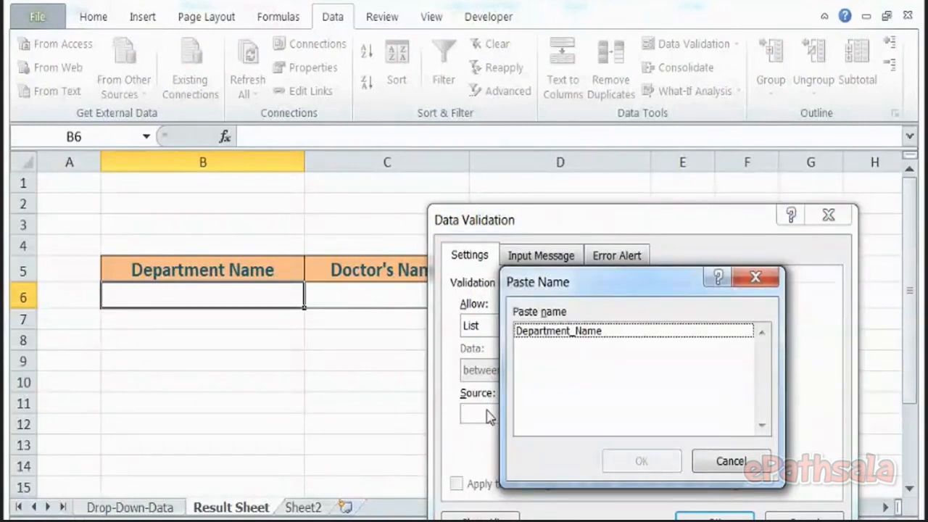
click(551, 332)
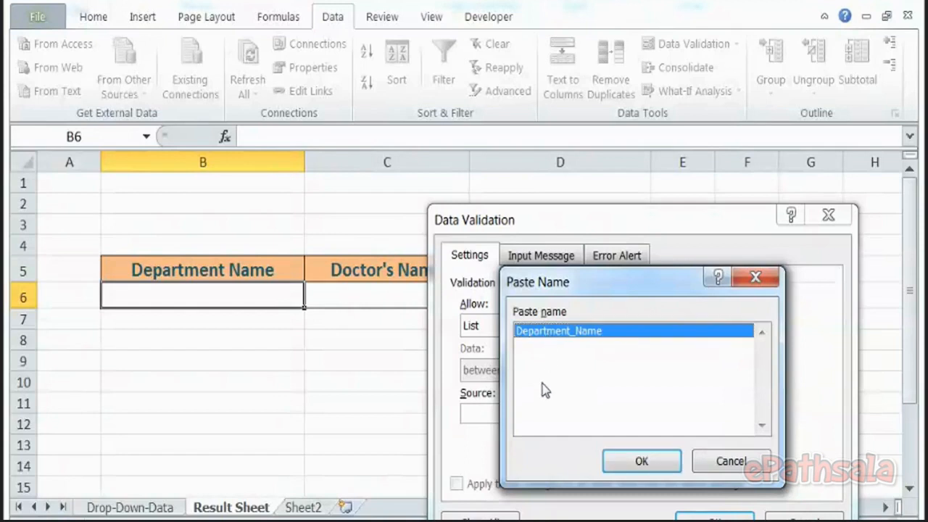
click(625, 459)
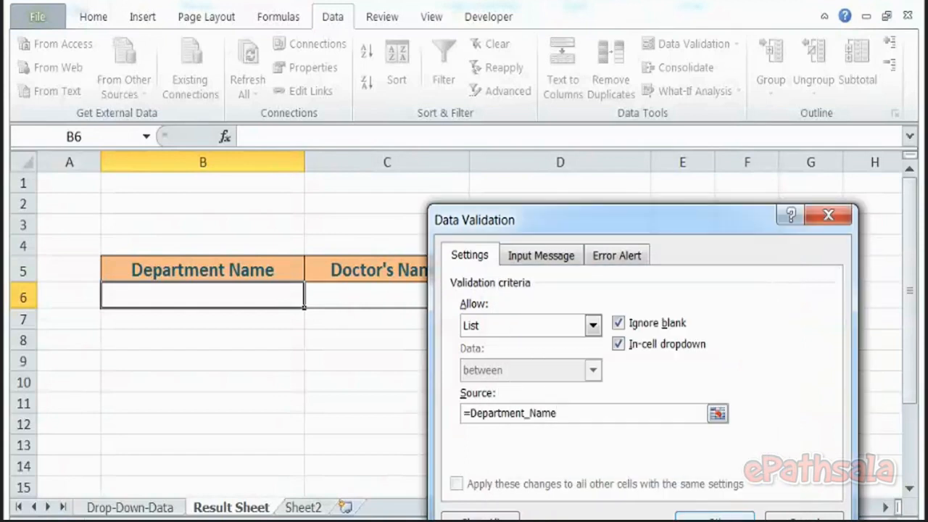
key(Return)
- Choose Medicine and finally Diabetic from the department list in B6, and widen the Doctor's Name column C
click(310, 298)
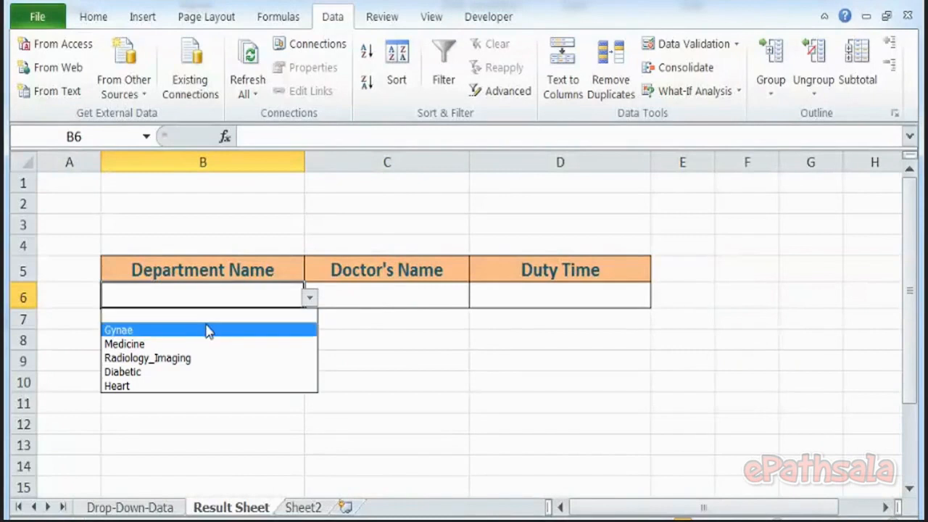
click(155, 345)
click(311, 297)
click(296, 300)
click(310, 298)
click(152, 373)
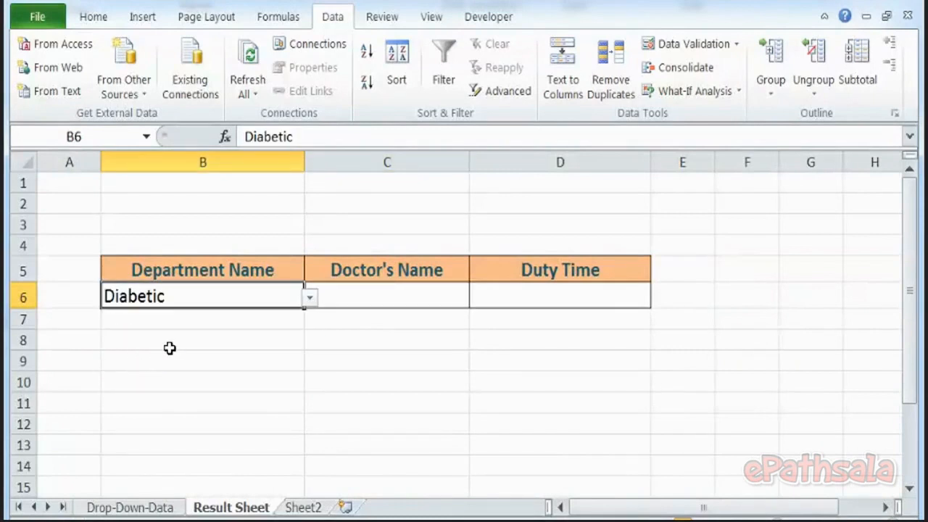
click(427, 303)
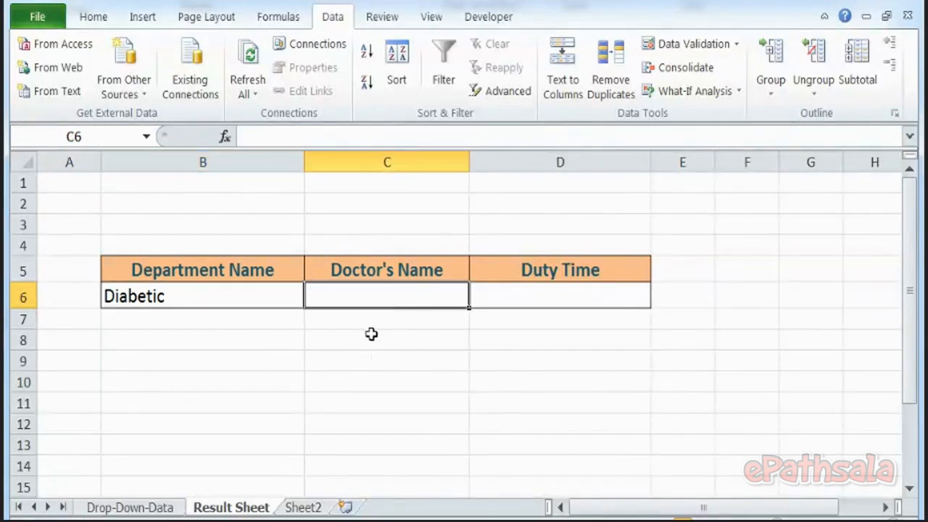
drag(466, 164, 508, 163)
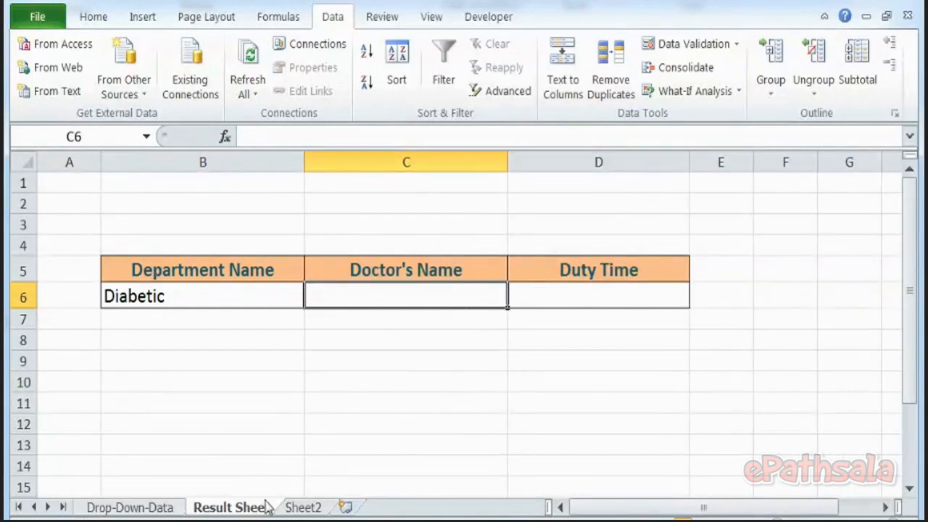
- On the Drop-Down-Data sheet, create names for D6:H11 from the top row only, and review them in the Name Manager
click(131, 510)
drag(294, 289, 801, 378)
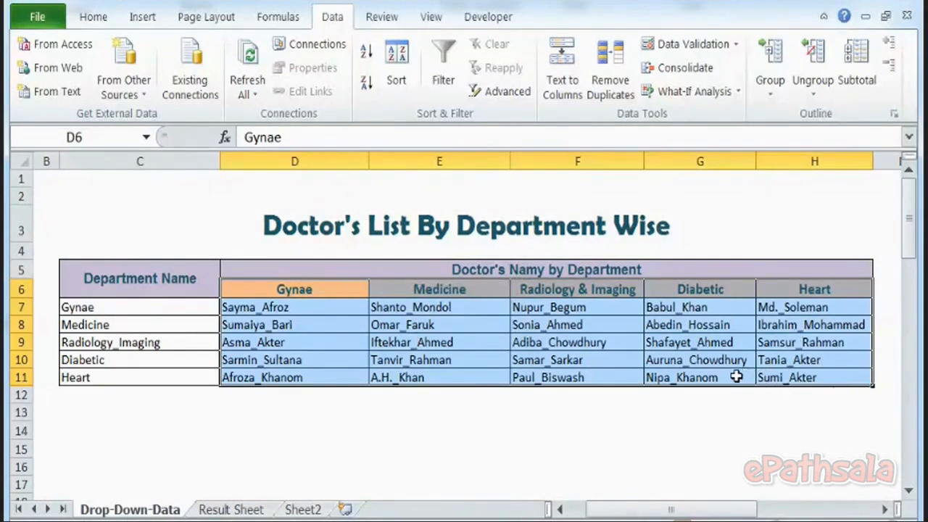
click(289, 24)
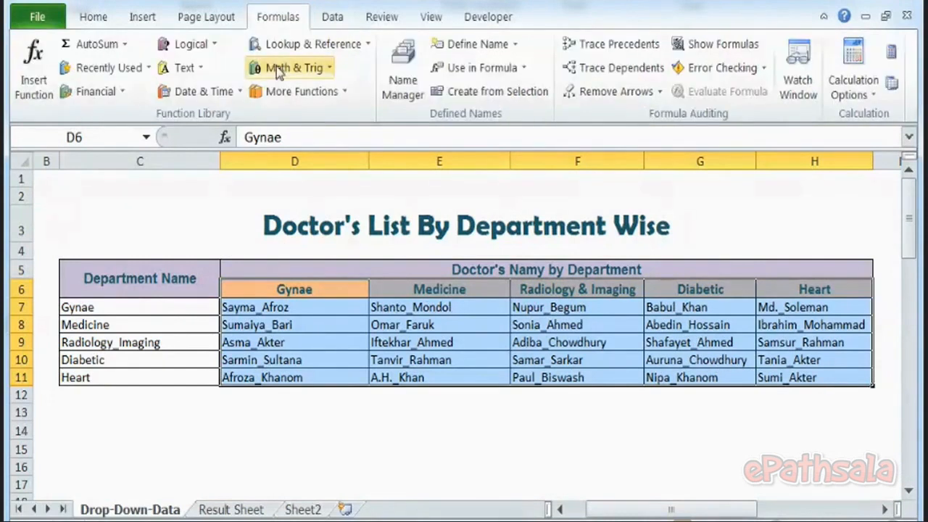
click(466, 93)
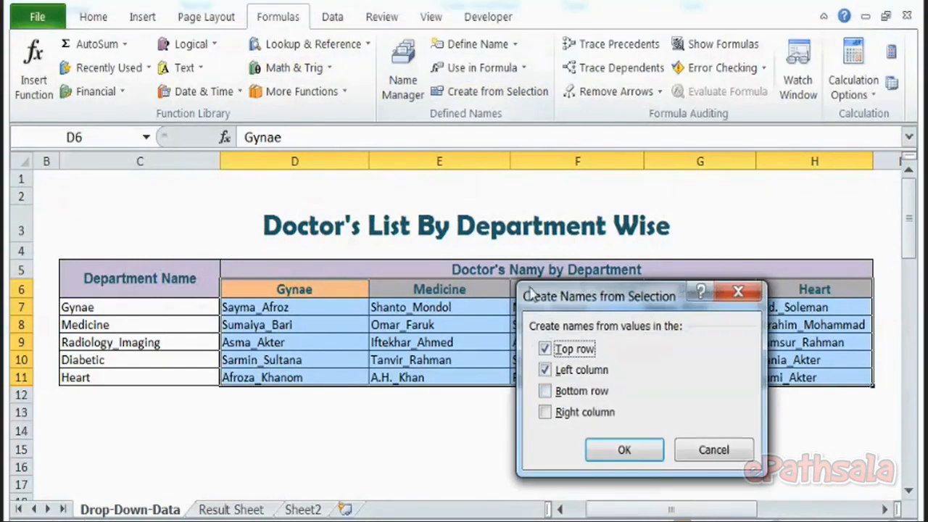
click(582, 373)
drag(601, 299, 586, 399)
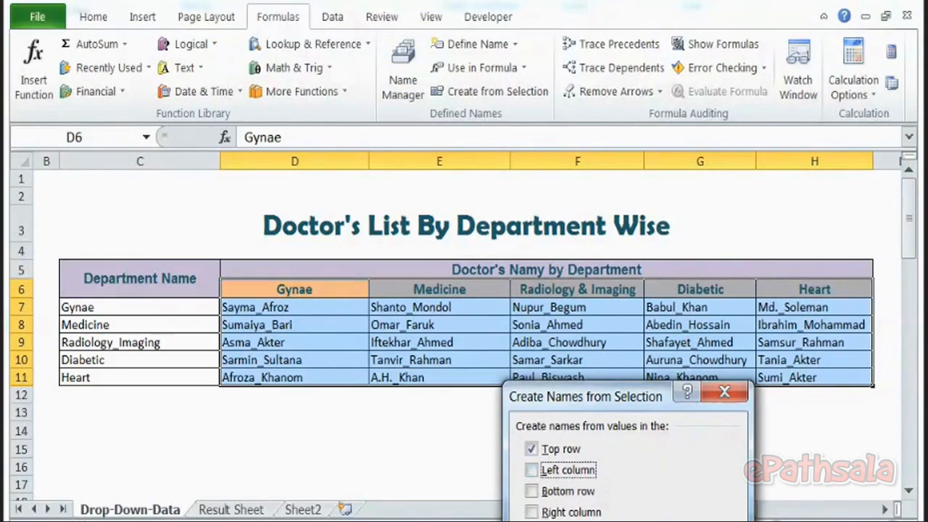
key(Return)
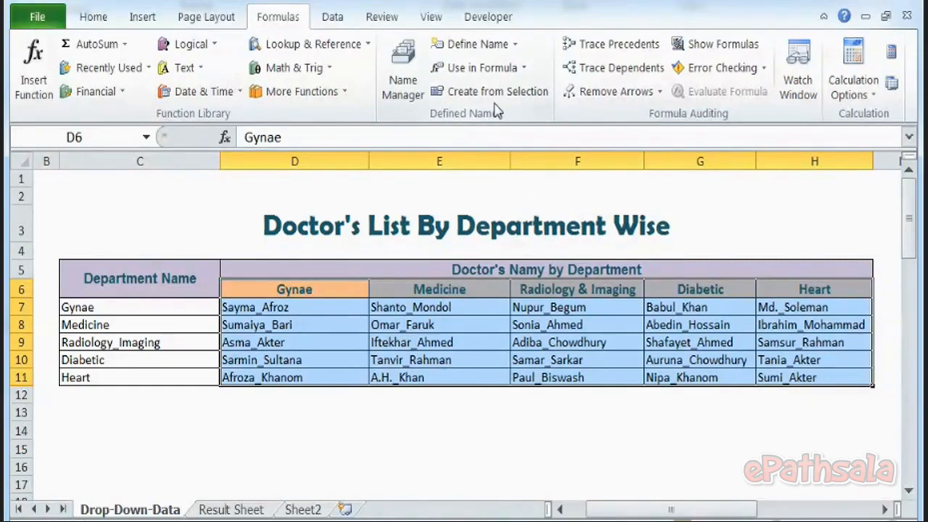
click(407, 92)
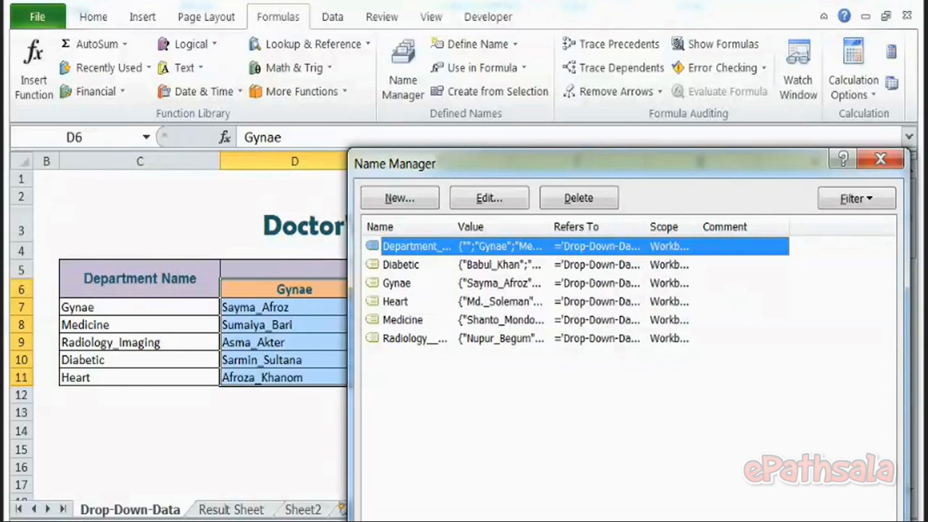
key(Escape)
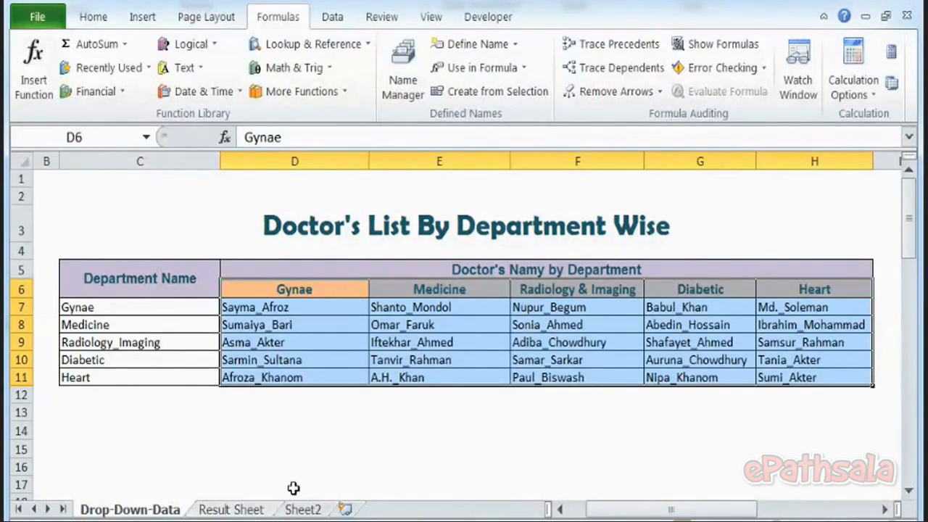
- On the Result Sheet, start data validation for the Doctor's Name cell C6 and allow only a List
click(258, 510)
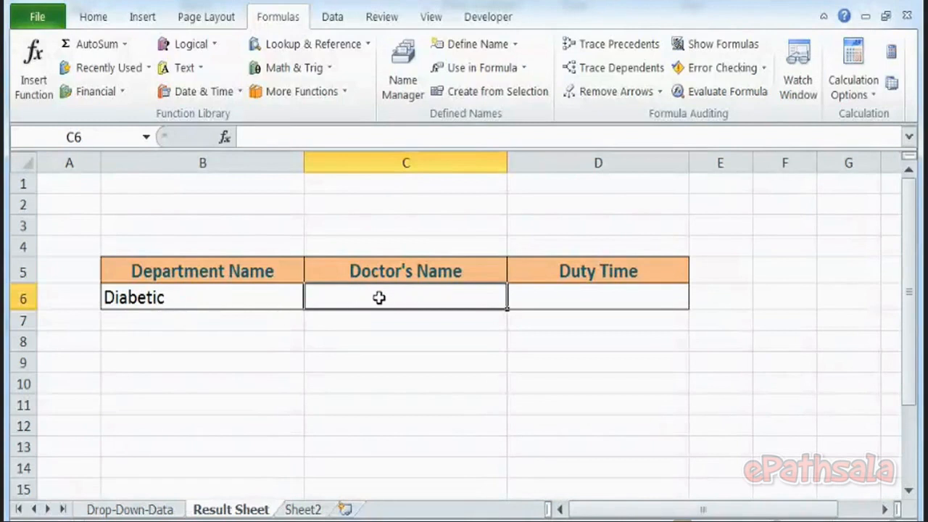
click(339, 19)
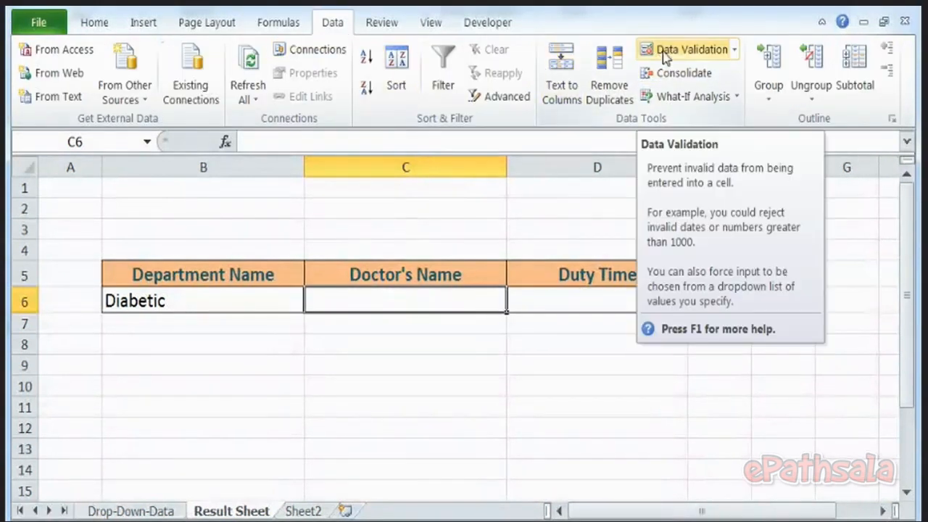
click(660, 52)
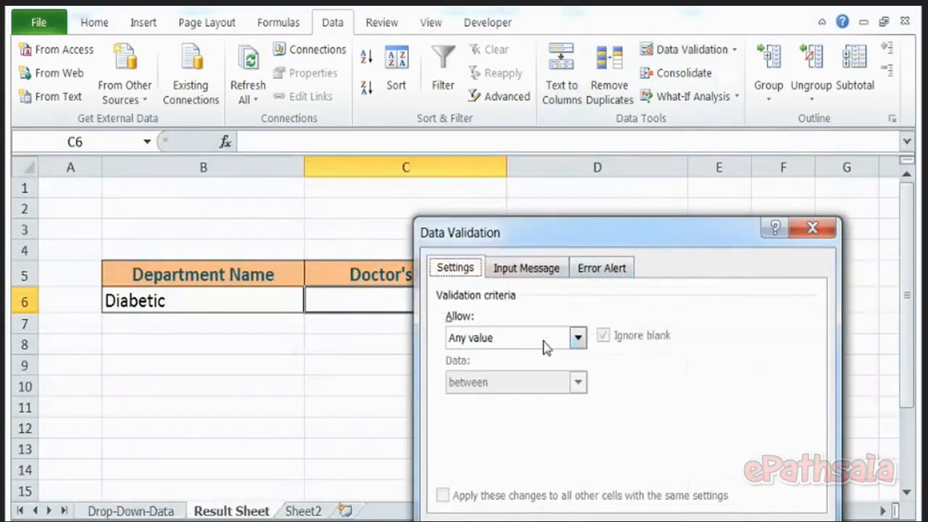
click(545, 347)
click(500, 411)
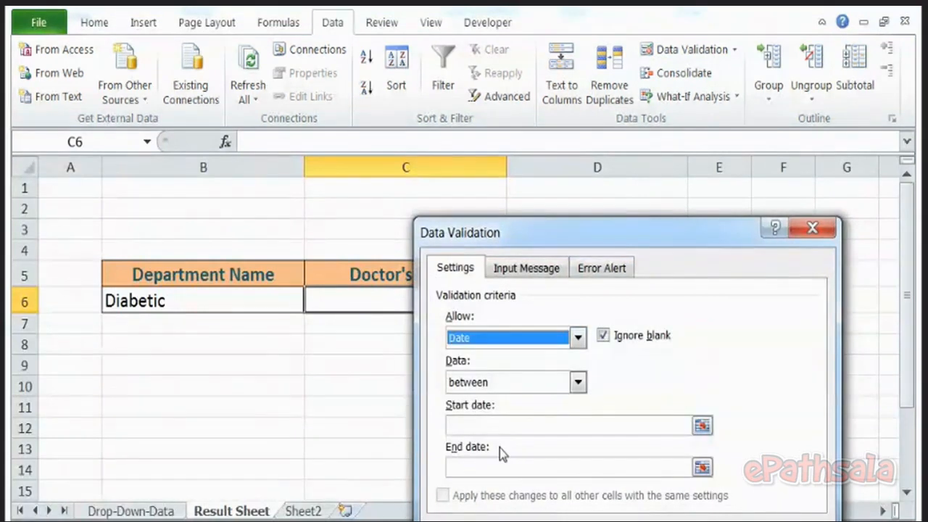
click(563, 339)
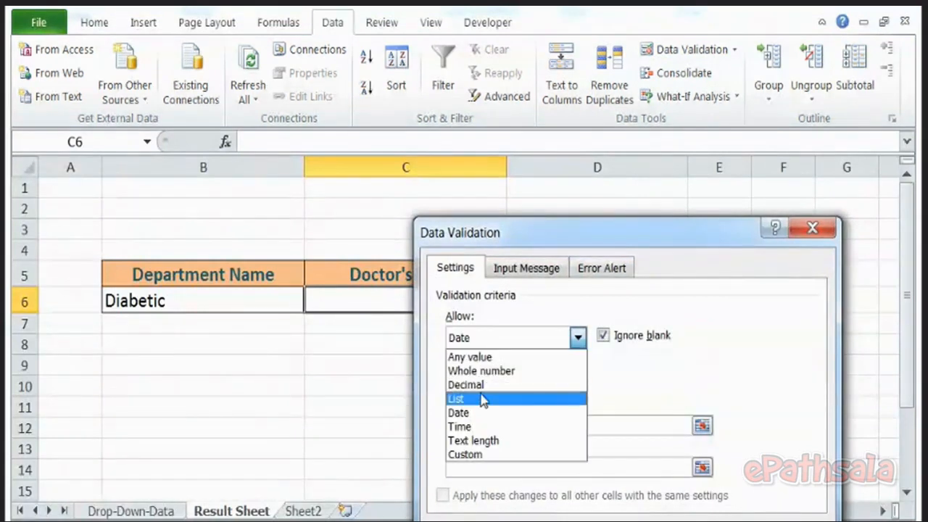
click(480, 401)
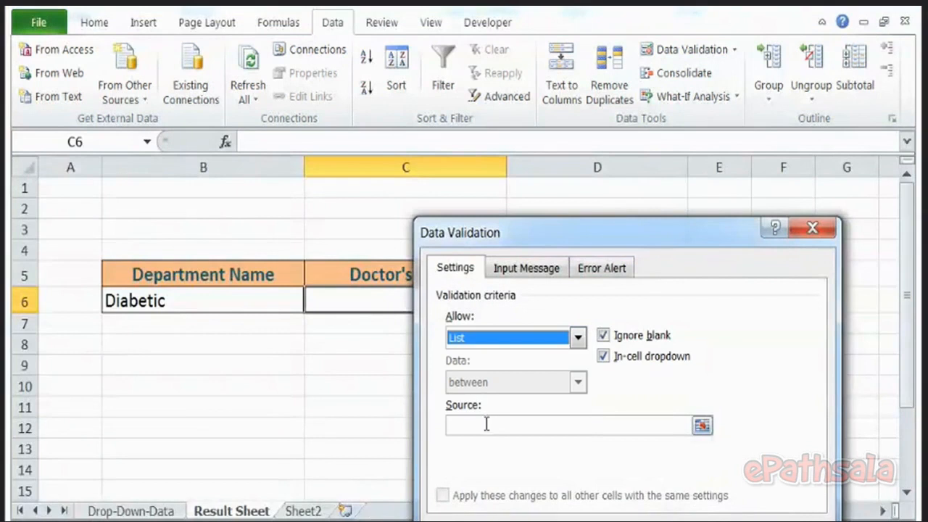
- Enter =indirect($B$6) as the validation list's source for C6 and apply the rule
click(486, 425)
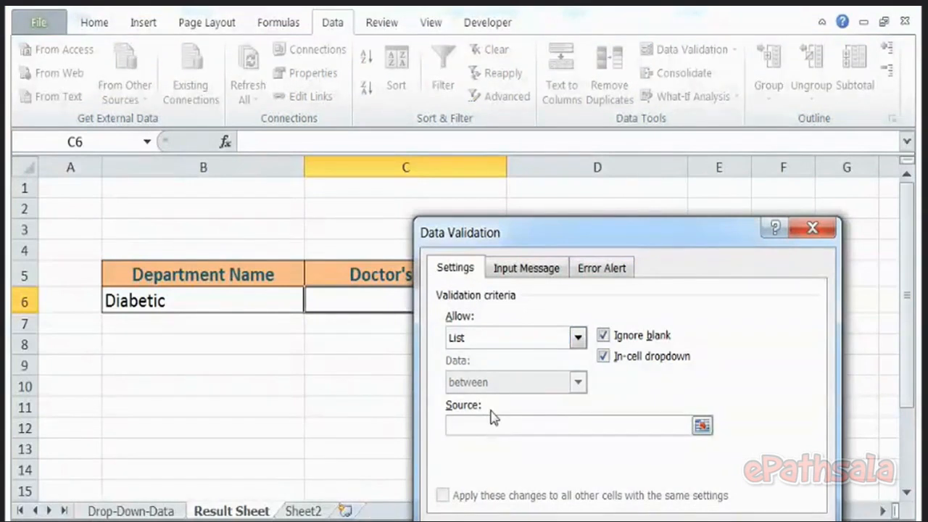
text(=)
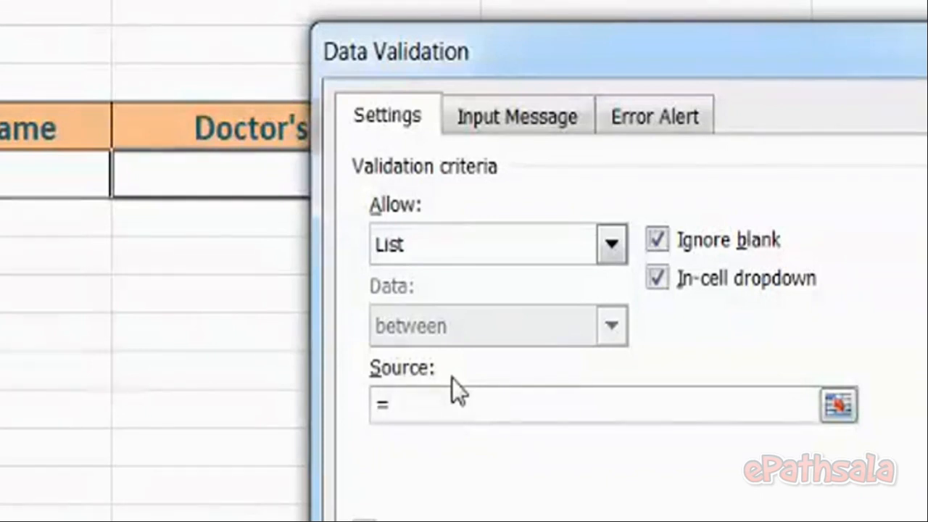
text(indirect)
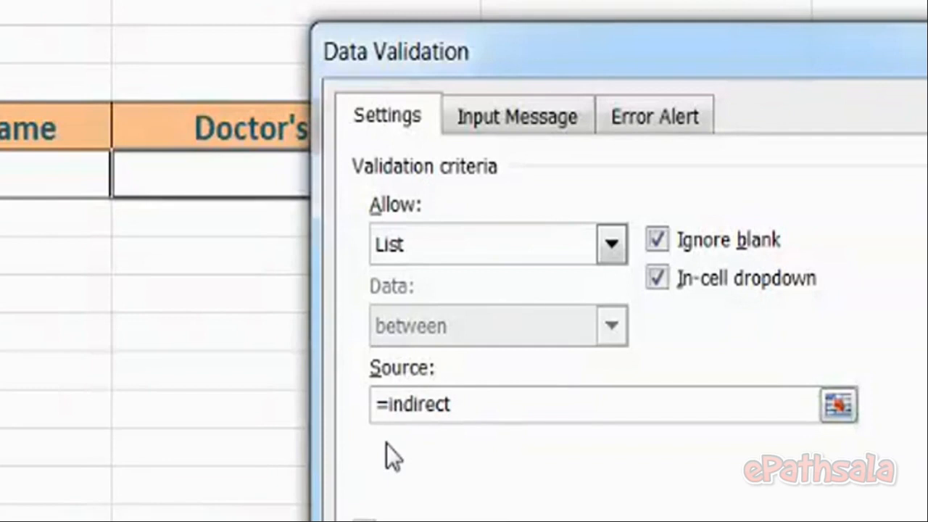
text(()
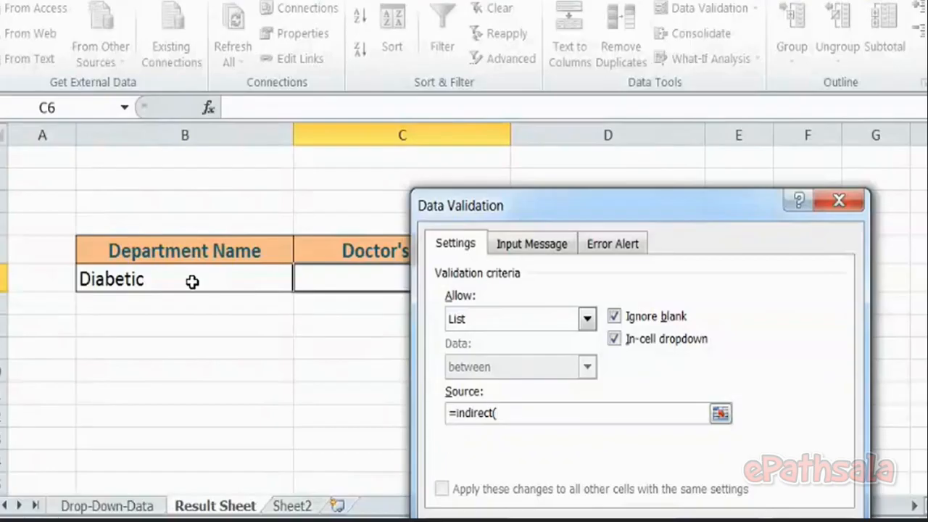
click(192, 283)
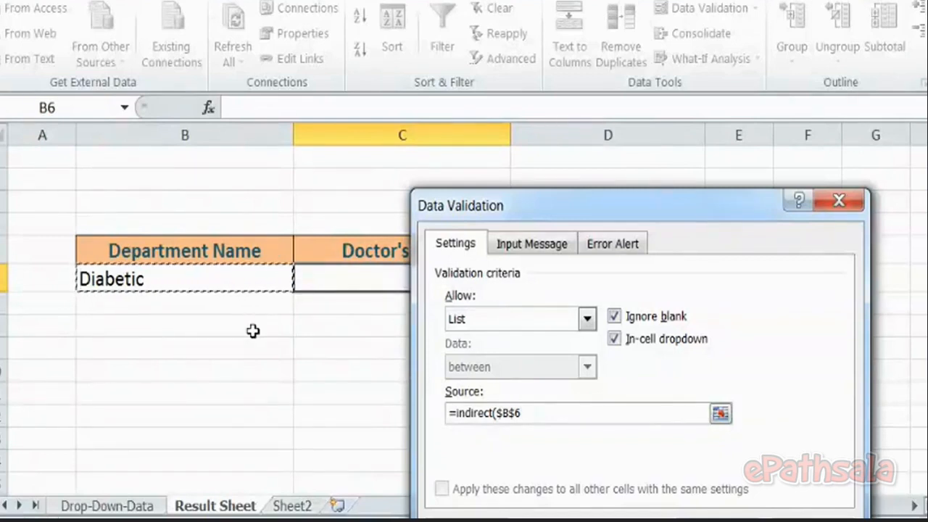
text())
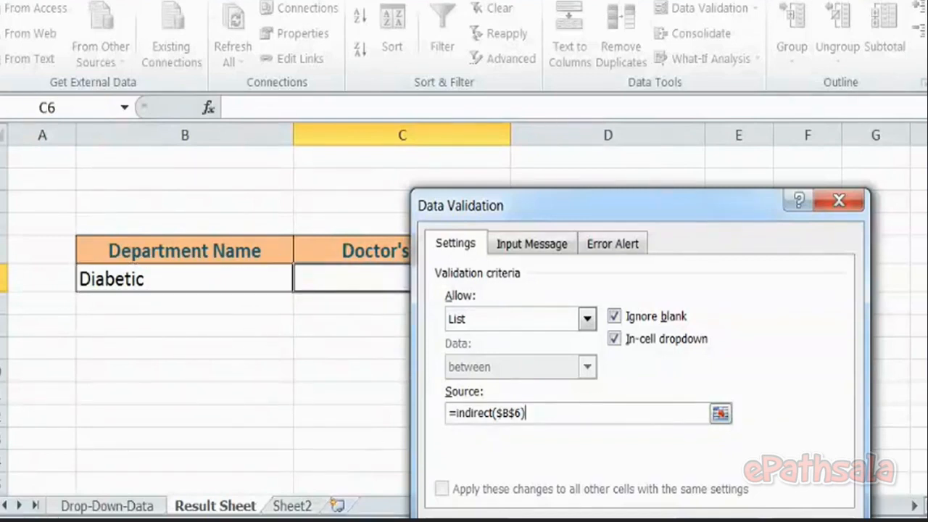
key(Return)
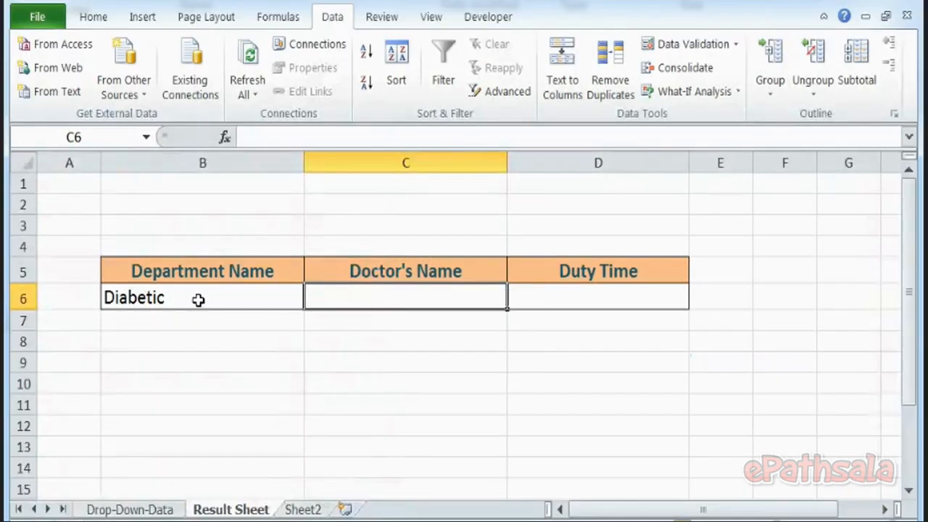
- Choose Medicine as the department in B6 and pick the second doctor from the dependent list in C6
click(197, 299)
click(309, 299)
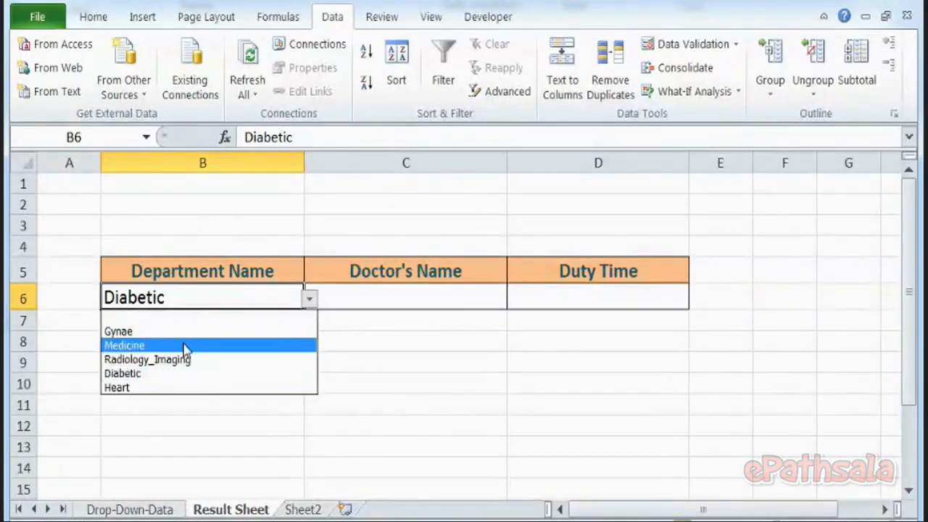
click(185, 348)
click(447, 302)
click(512, 299)
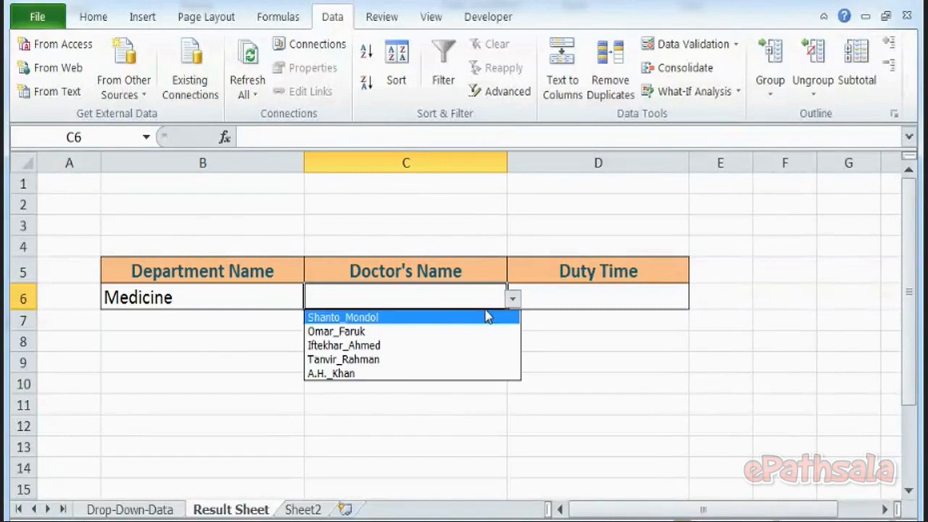
click(374, 333)
- Compare the list with the Medicine column on the Drop-Down-Data sheet, and choose the fourth doctor in C6 on the Result Sheet
click(152, 511)
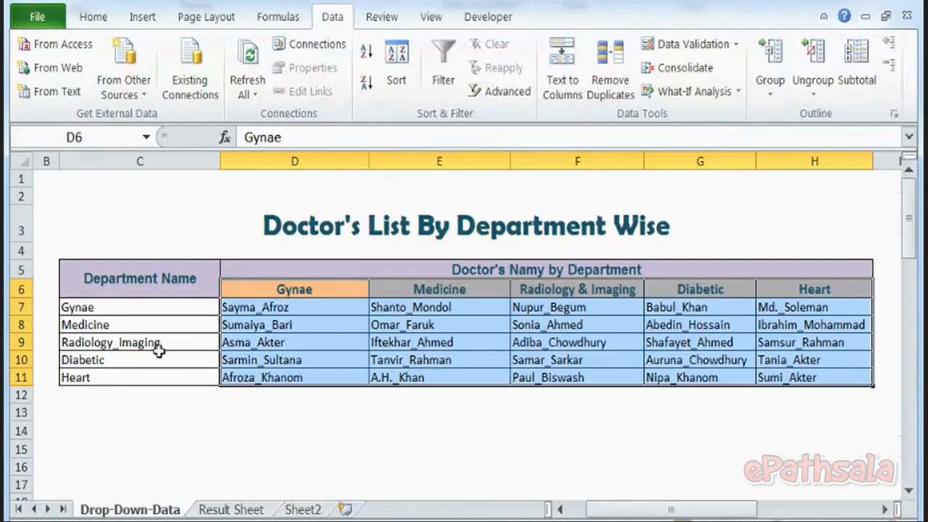
click(108, 328)
drag(441, 317, 440, 342)
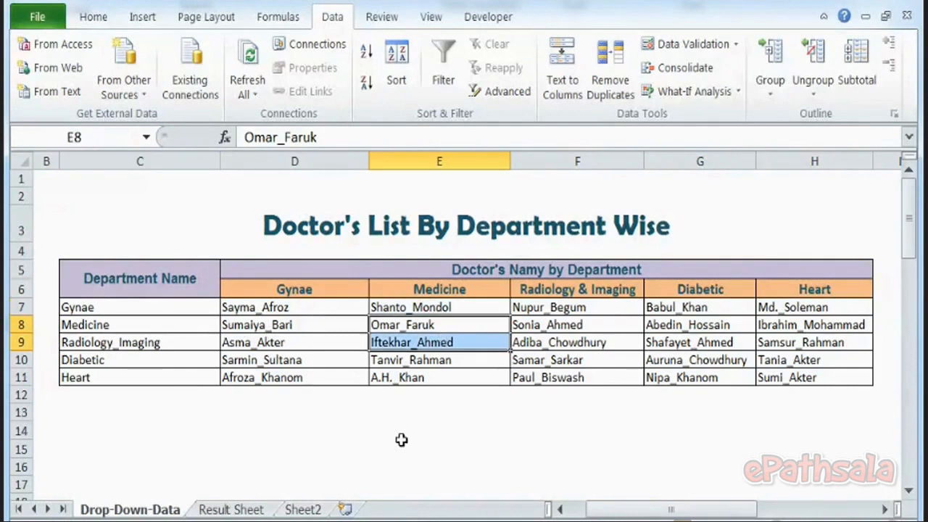
click(242, 511)
click(513, 298)
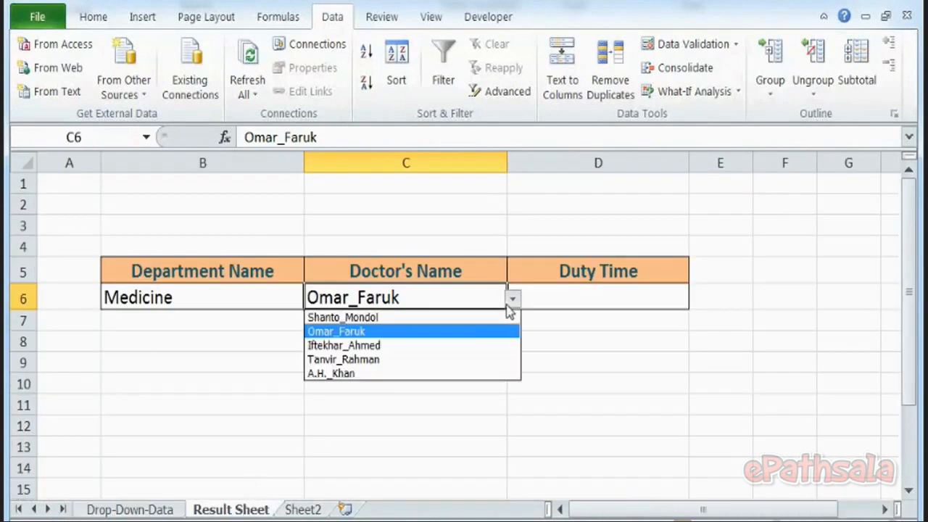
click(374, 360)
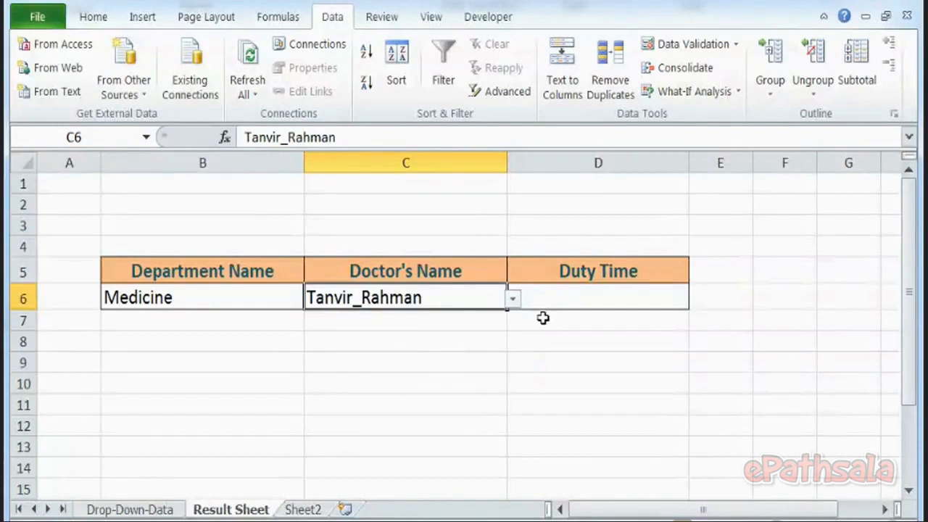
- Select the Duty Time cell D6, and look through the doctors' duty times in columns J and K of the Drop-Down-Data sheet
click(584, 302)
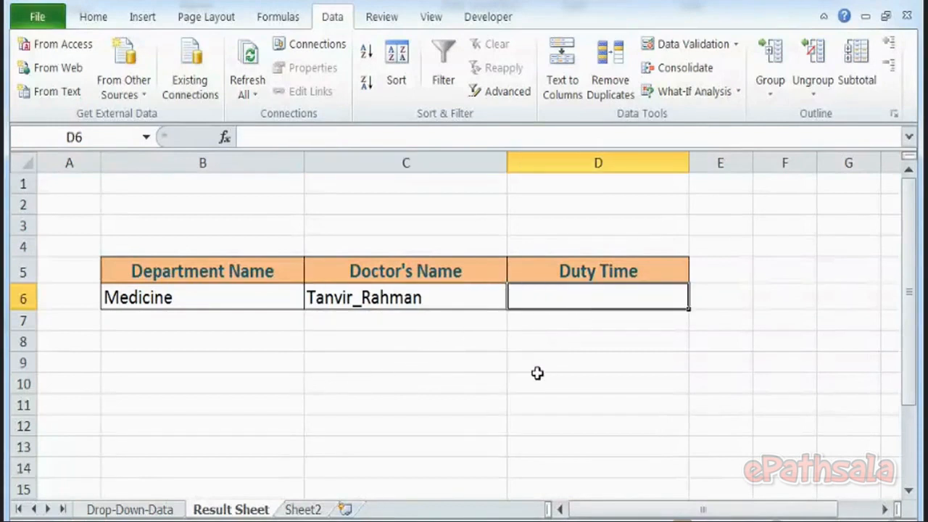
click(212, 299)
click(578, 298)
click(143, 511)
mouse_move(761, 509)
mouse_down()
mouse_move(810, 516)
mouse_move(756, 516)
mouse_move(767, 516)
mouse_up()
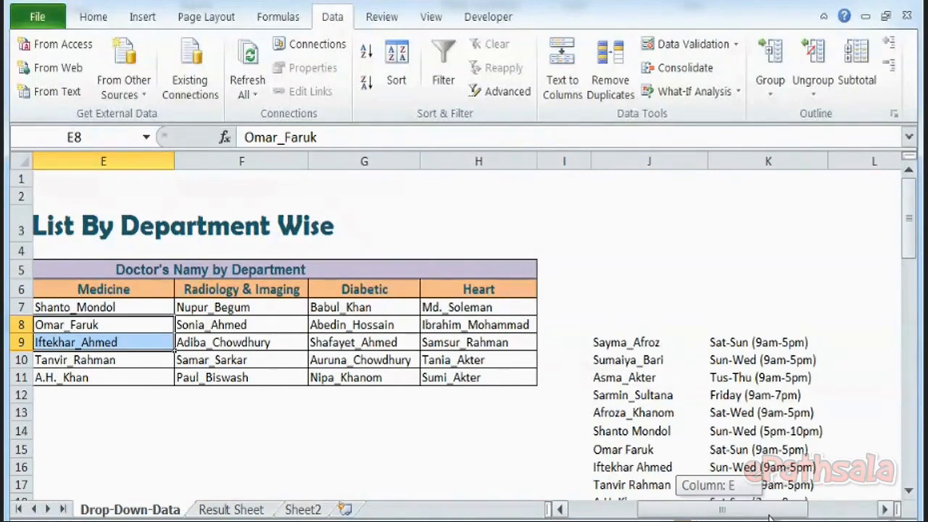
scroll(725, 379, down, 7)
scroll(778, 428, up, 3)
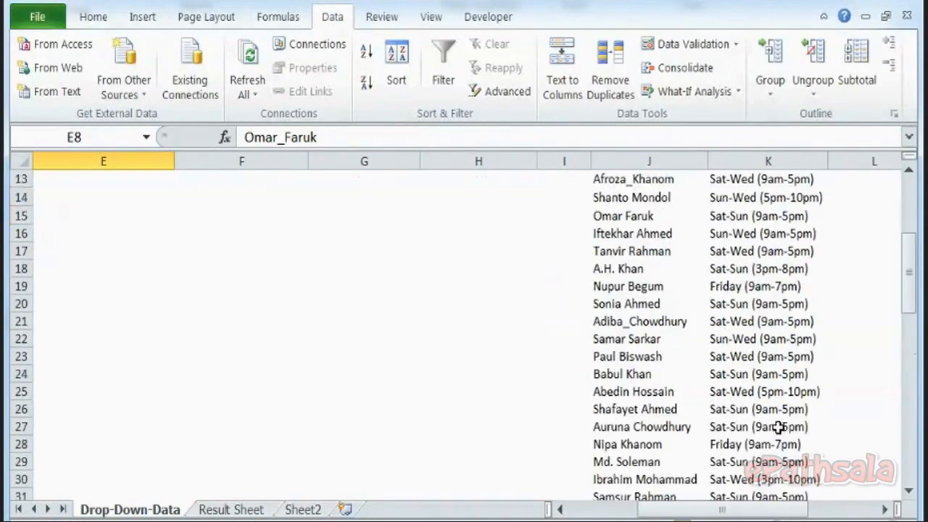
scroll(777, 428, up, 2)
- Create names for the duty time list J9:K32 from its left column only, and review them in the Name Manager
drag(631, 215, 778, 484)
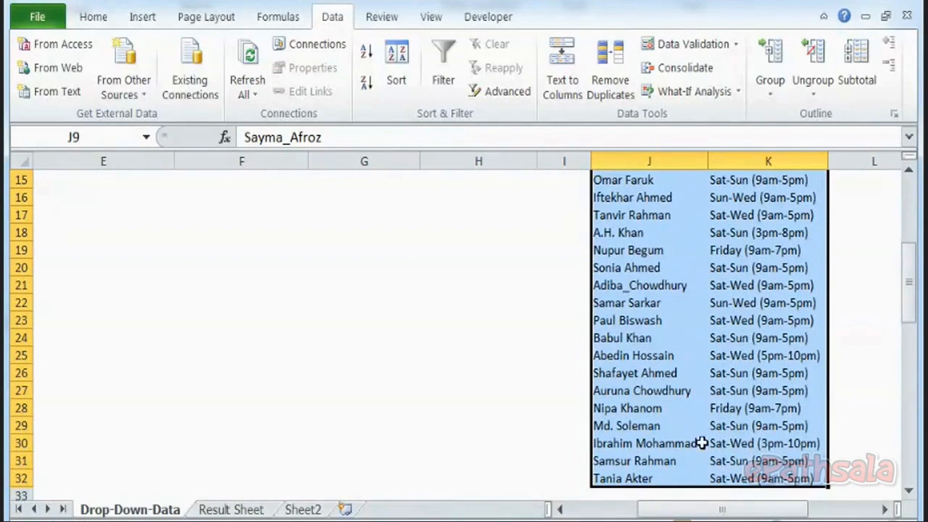
click(284, 21)
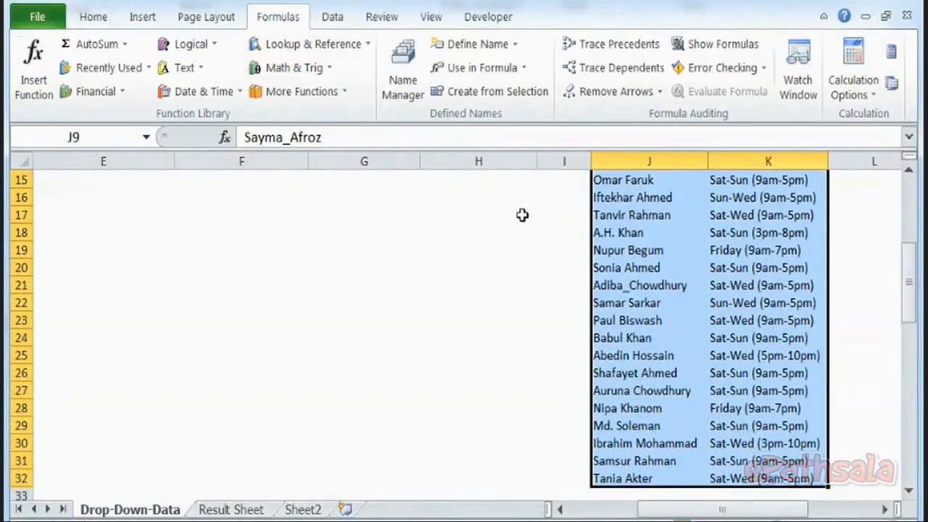
click(499, 93)
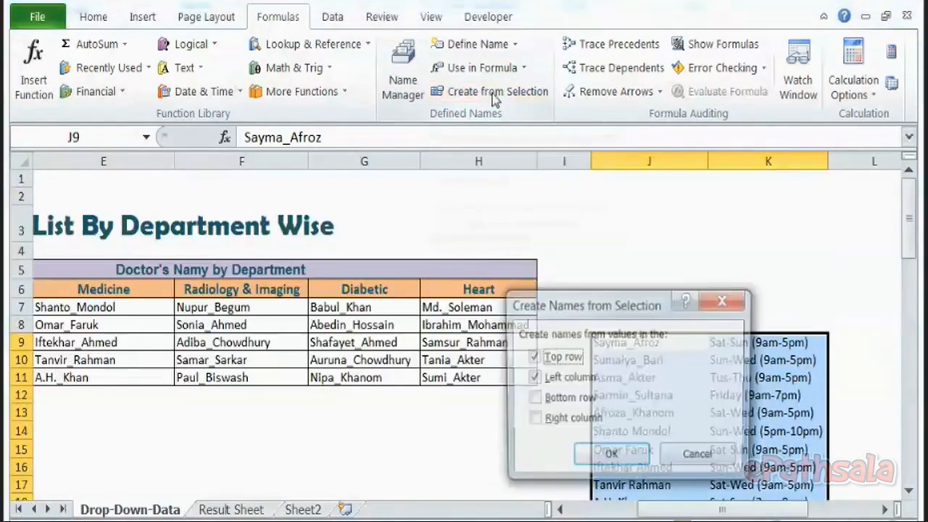
drag(608, 310, 797, 233)
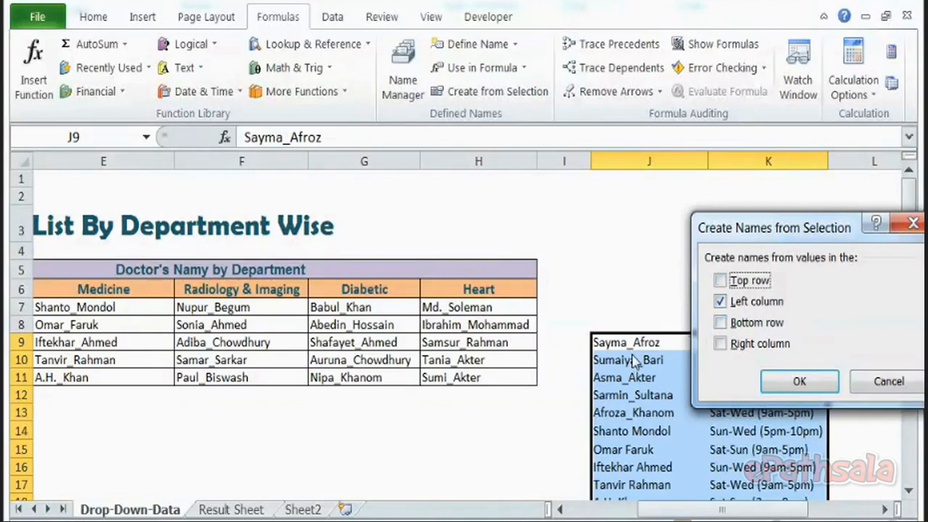
click(797, 383)
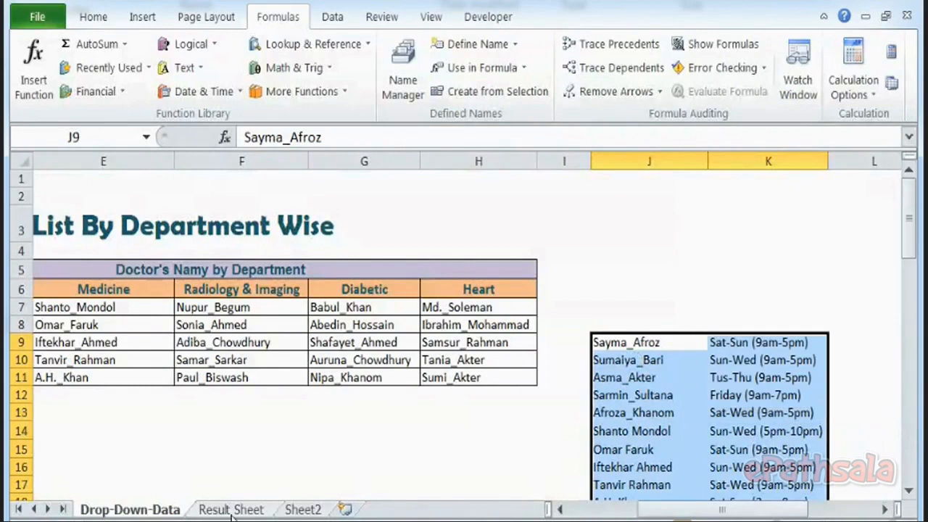
click(414, 91)
scroll(580, 389, down, 2)
scroll(507, 392, down, 3)
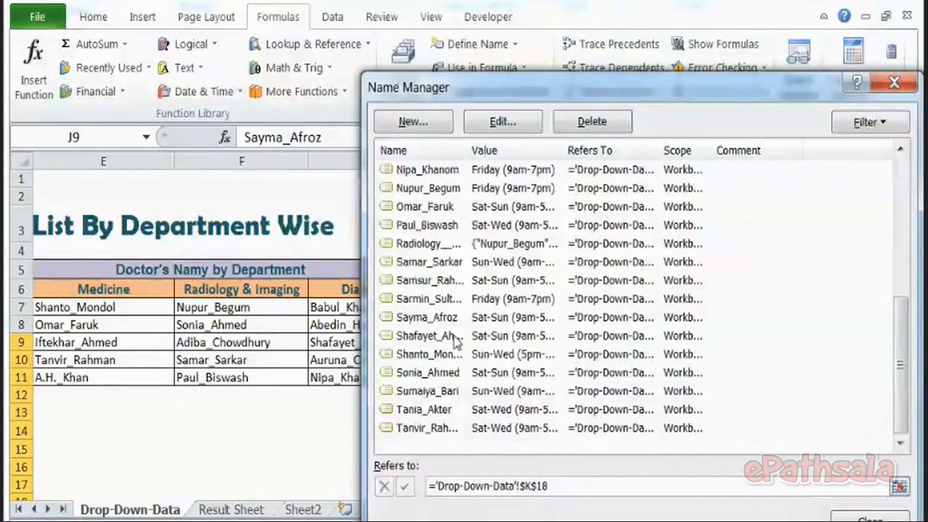
click(415, 336)
click(418, 353)
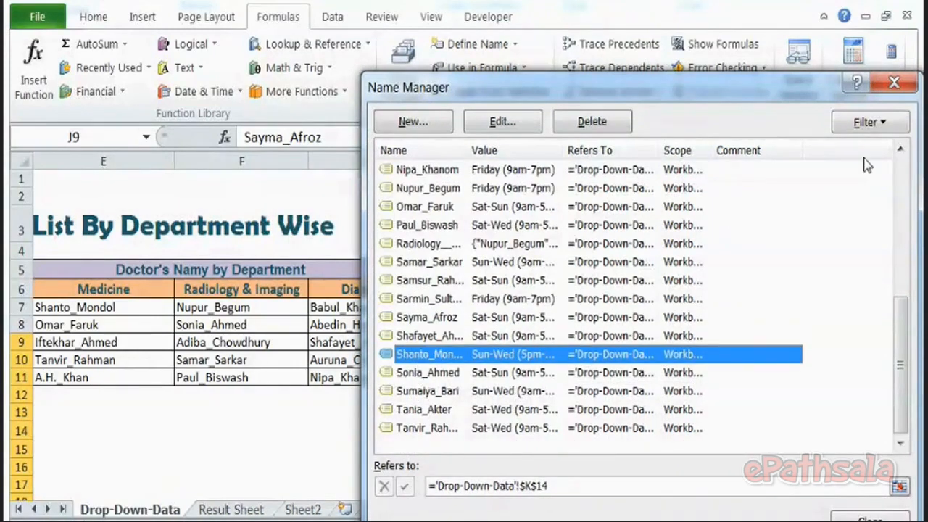
click(894, 83)
- On the Result Sheet, enter the formula =indirect(C6) in the Duty Time cell D6
click(231, 510)
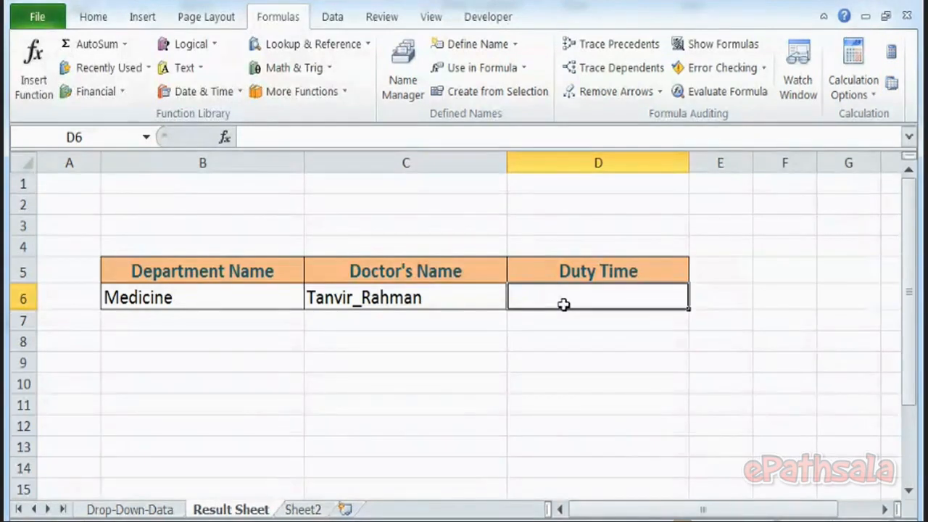
text(=)
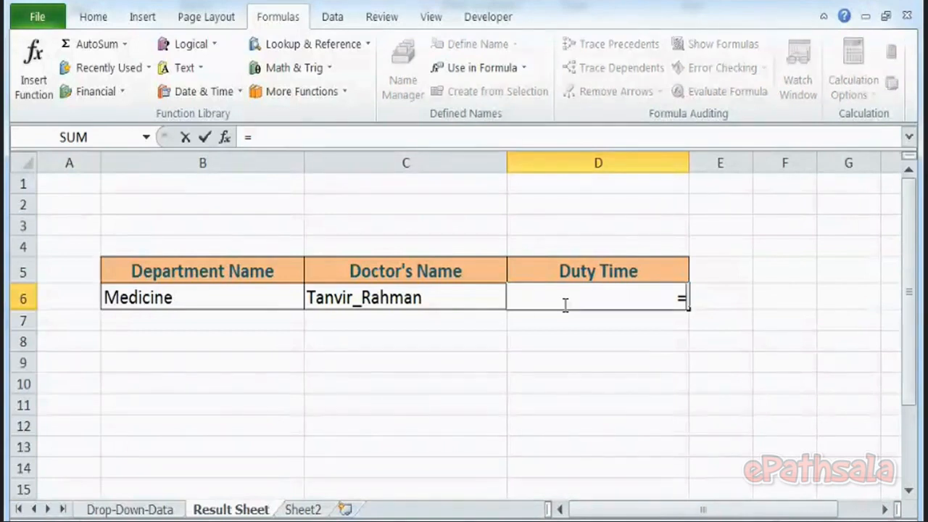
text(indirect)
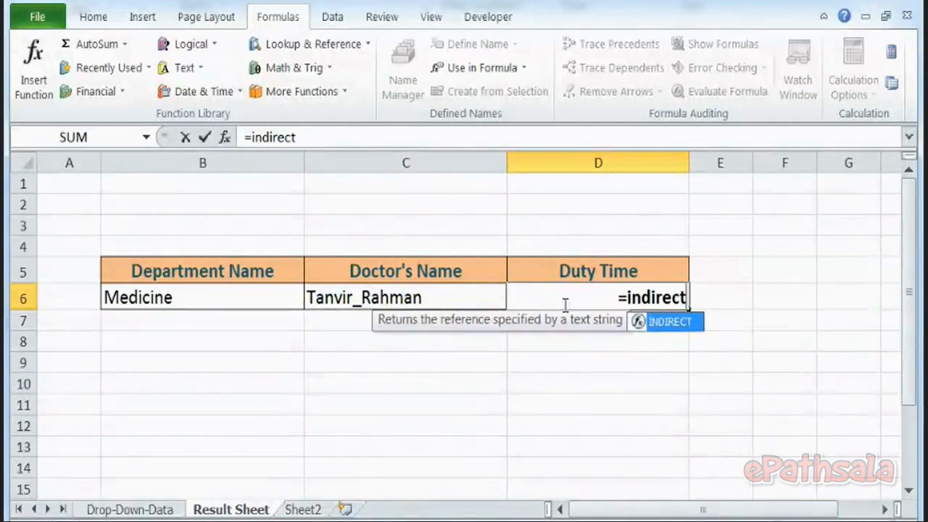
text(()
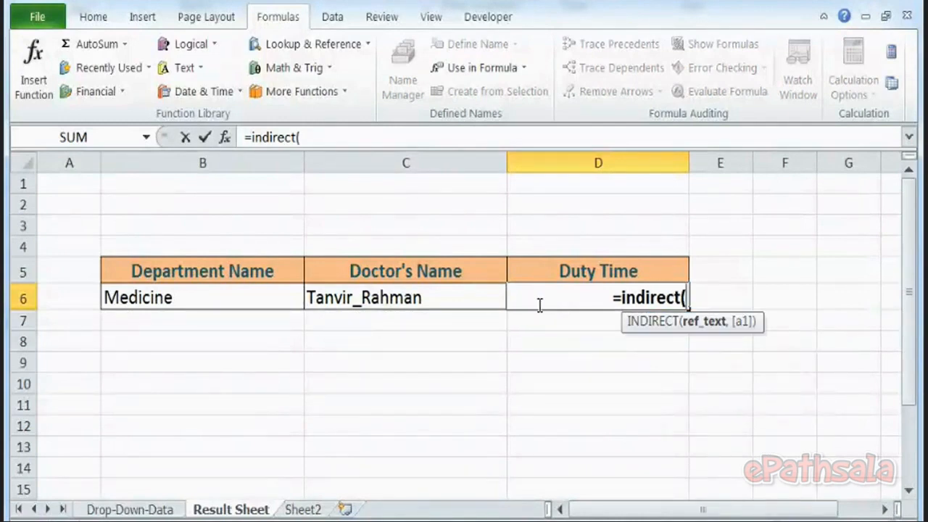
click(449, 293)
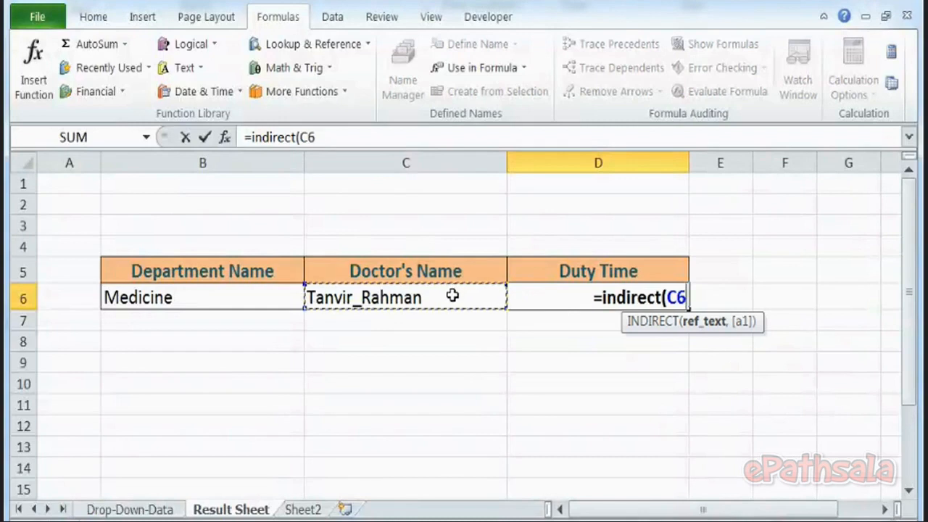
text())
key(Return)
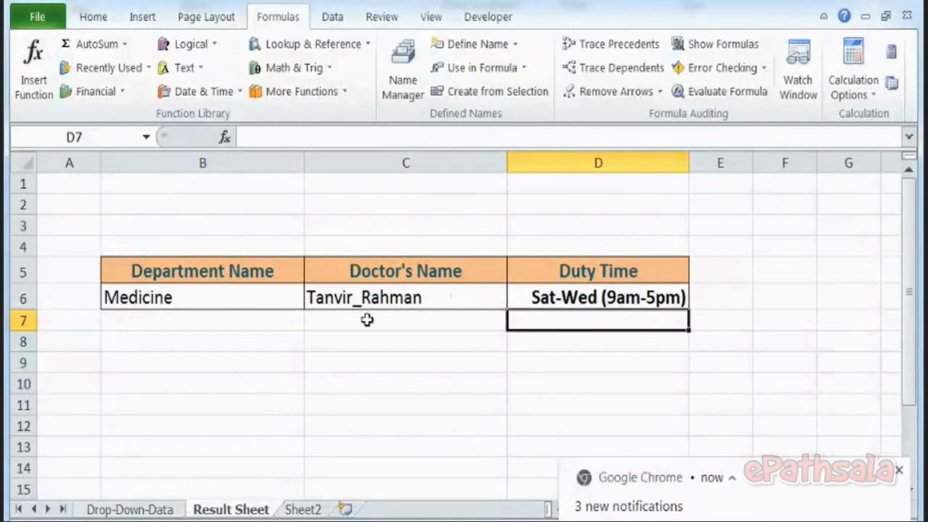
- Choose the second doctor of the Medicine department in the Doctor's Name cell C6
click(428, 297)
click(512, 298)
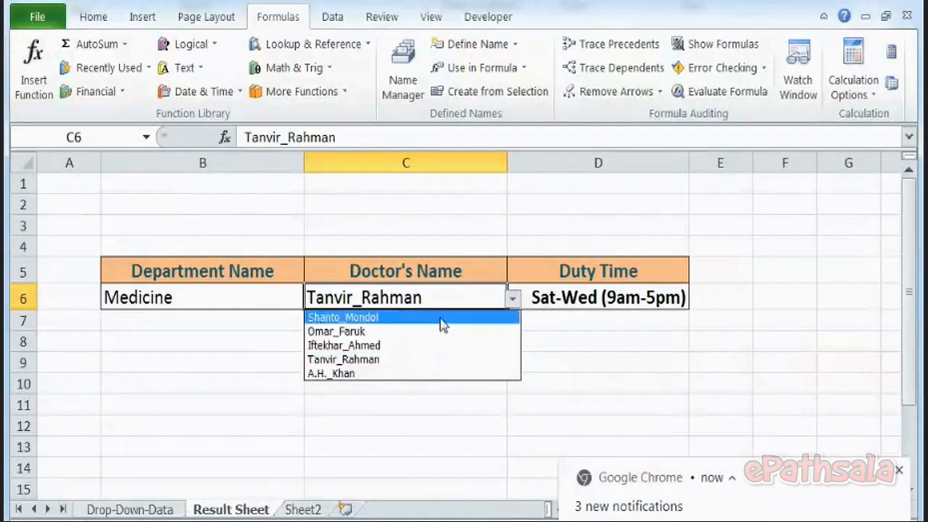
click(387, 332)
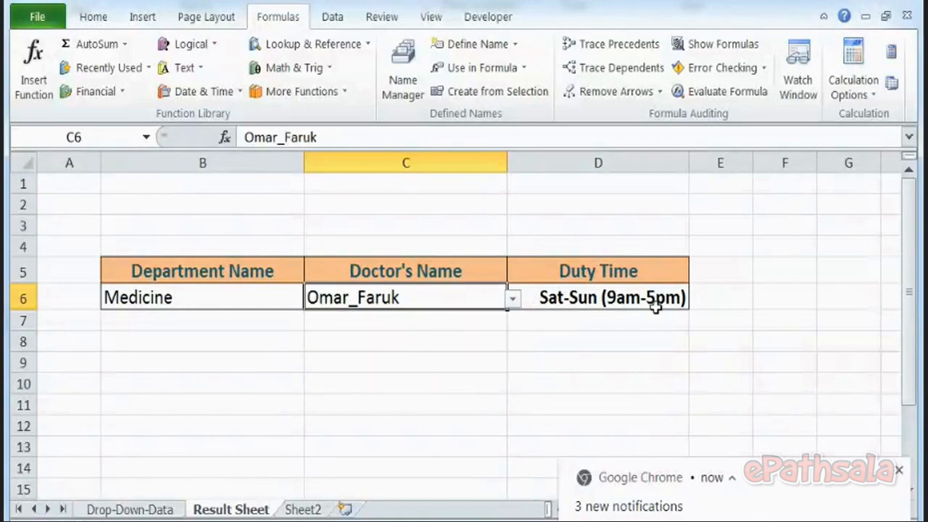
- Set the department in B6 to Radiology_Imaging and select the Doctor's Name cell C6 to test its dependent list
click(269, 298)
click(311, 301)
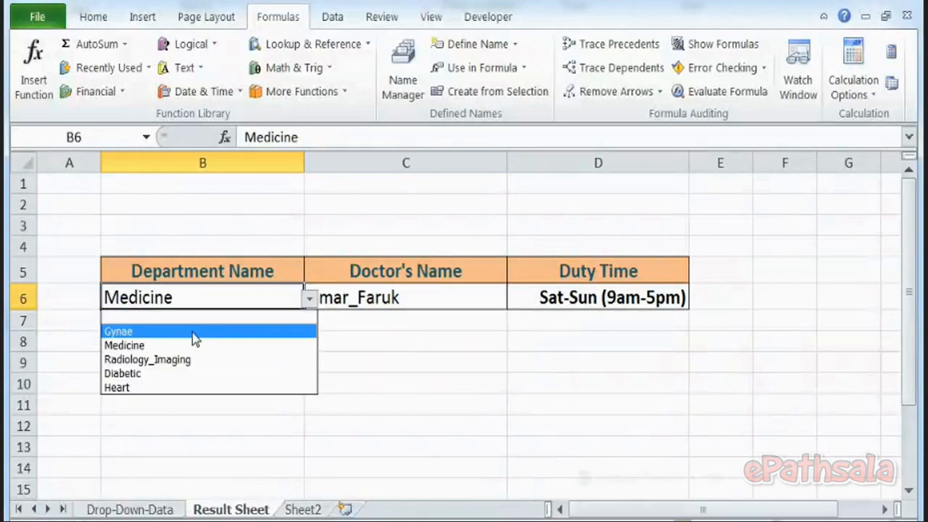
click(166, 365)
click(488, 297)
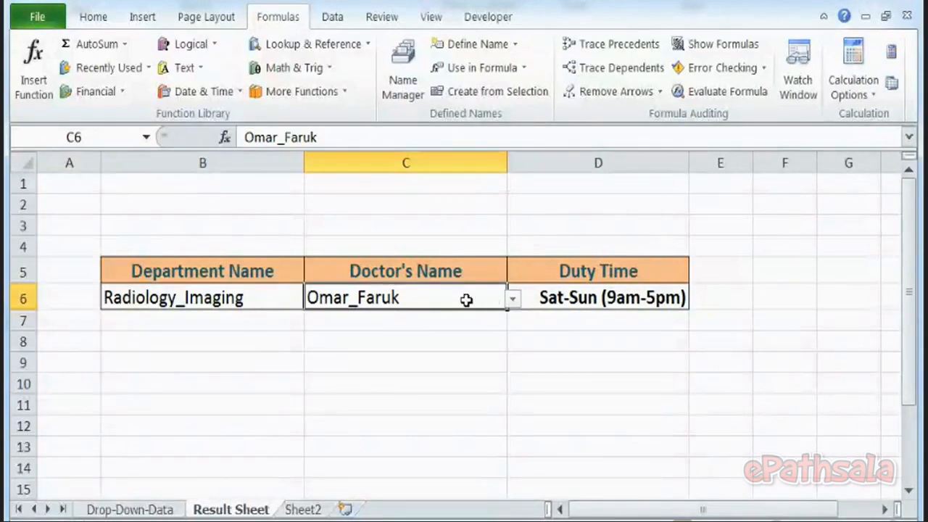
click(269, 300)
click(449, 299)
- Set the department in B6 to Diabetic and choose the first doctor in its list in C6
click(245, 297)
click(309, 298)
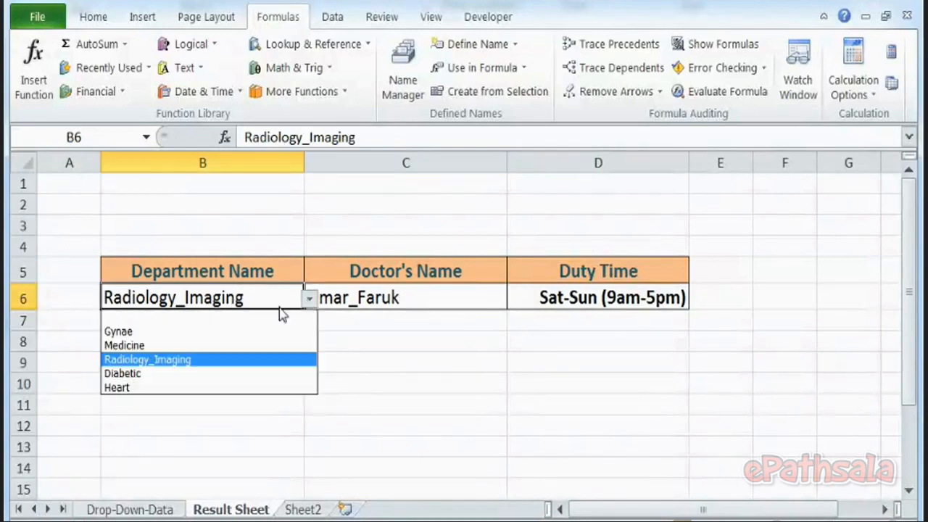
click(156, 373)
click(480, 298)
click(512, 298)
click(380, 316)
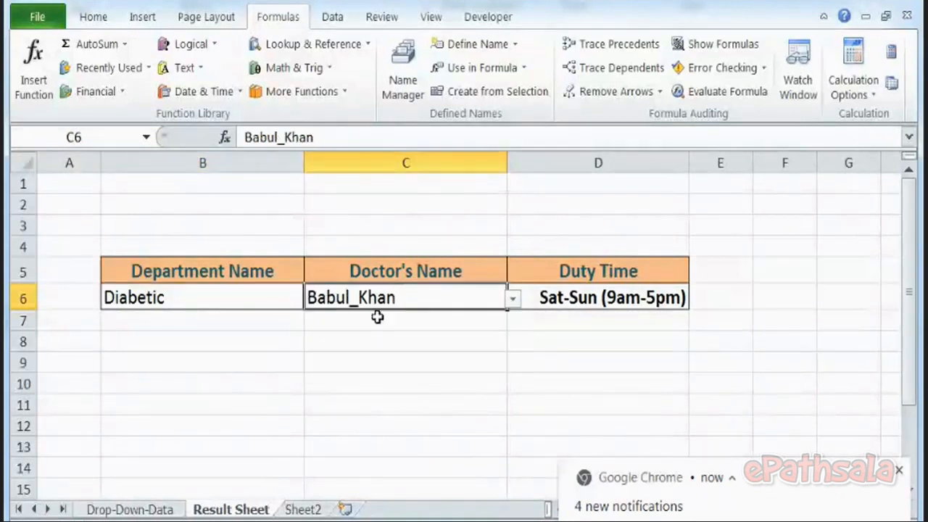
- Switch the department in B6 back to Radiology_Imaging and select the Doctor's Name cell C6
click(263, 298)
click(309, 298)
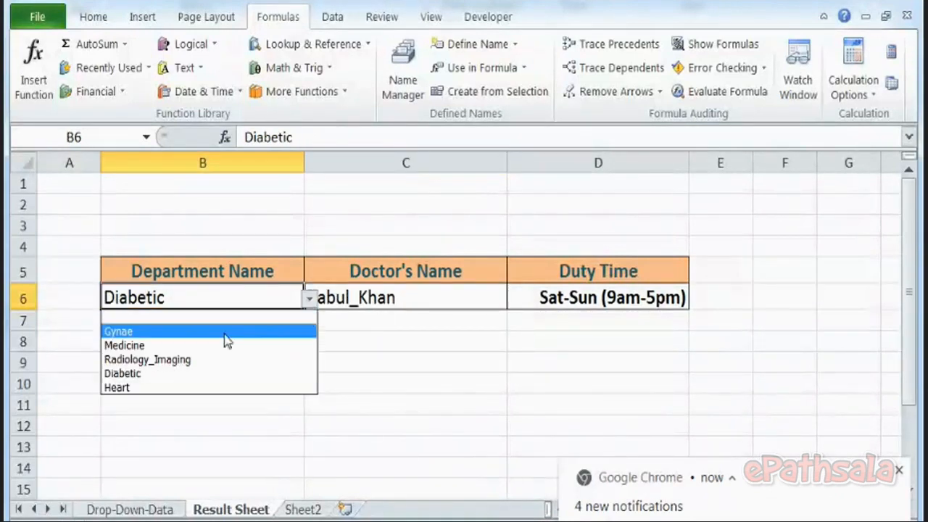
click(196, 360)
click(421, 296)
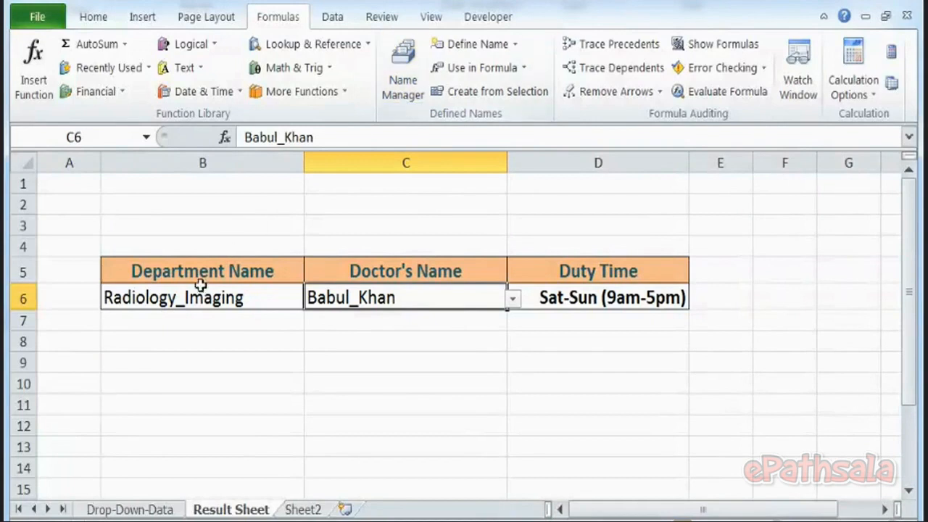
- In the Name Manager, rename the Radiology___Imaging range F7:F11 to Radiology_Imaging so it matches the department in B6
click(403, 76)
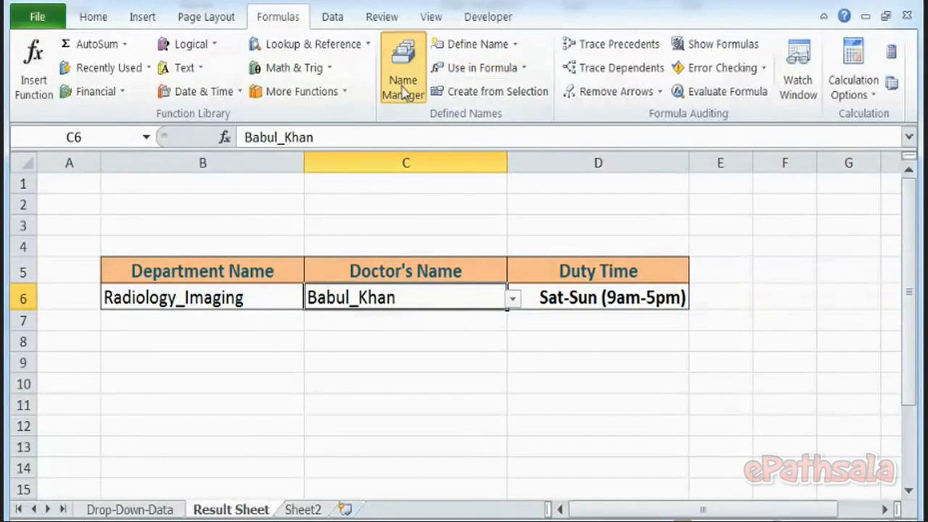
drag(468, 150, 565, 150)
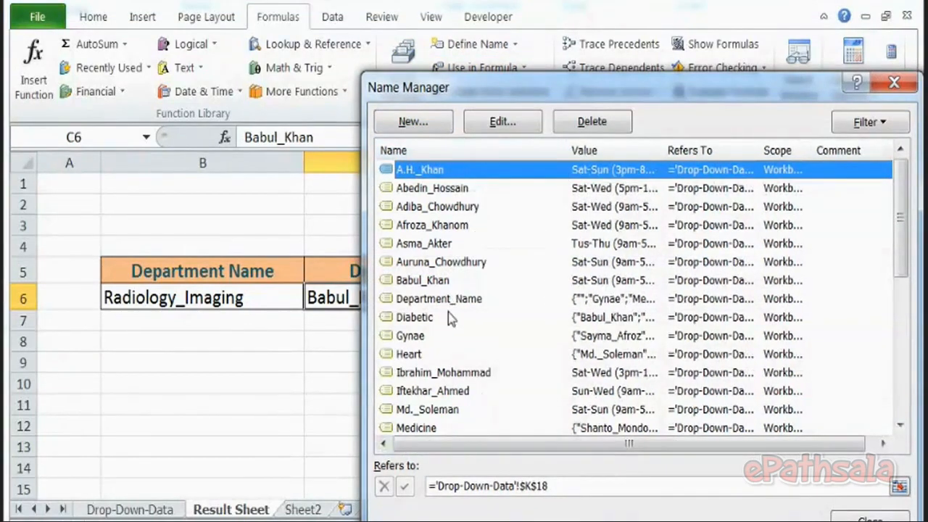
scroll(448, 313, down, 3)
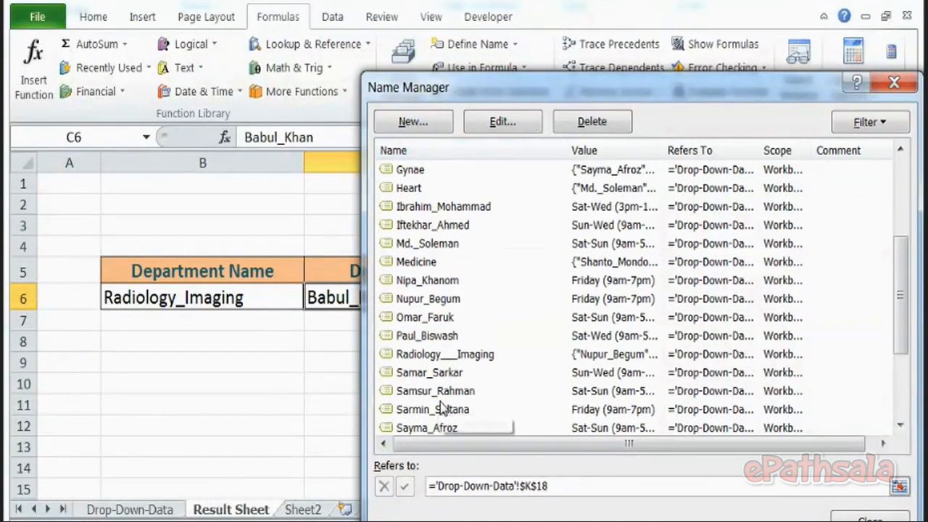
click(442, 358)
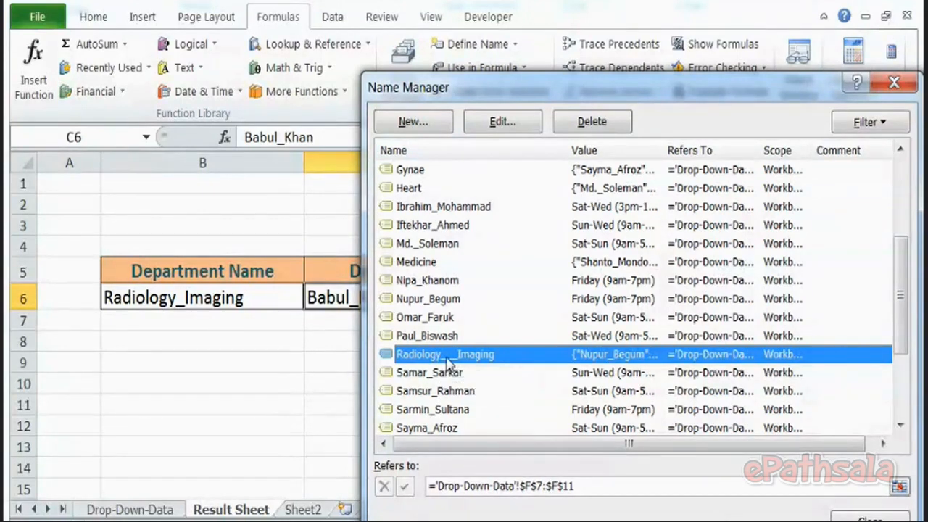
double_click(444, 357)
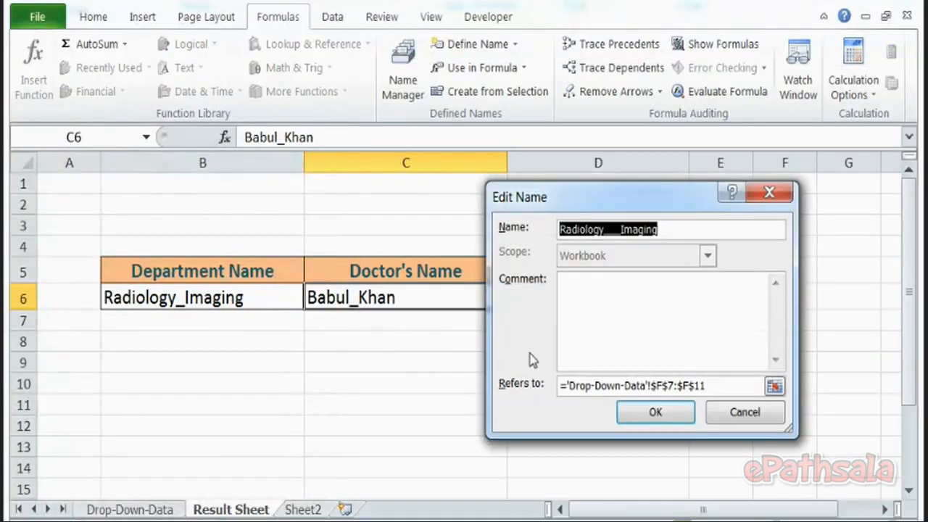
click(609, 230)
key(BackSpace)
key(BackSpace)
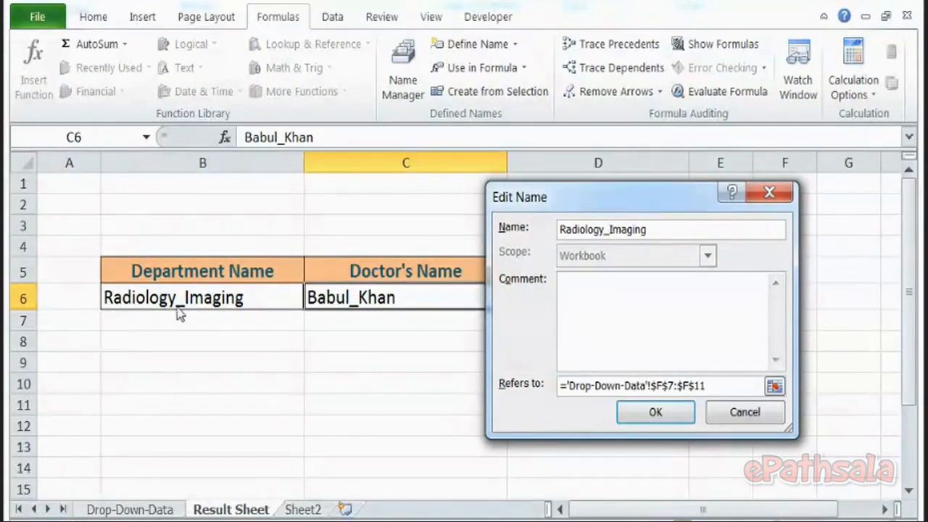
click(649, 413)
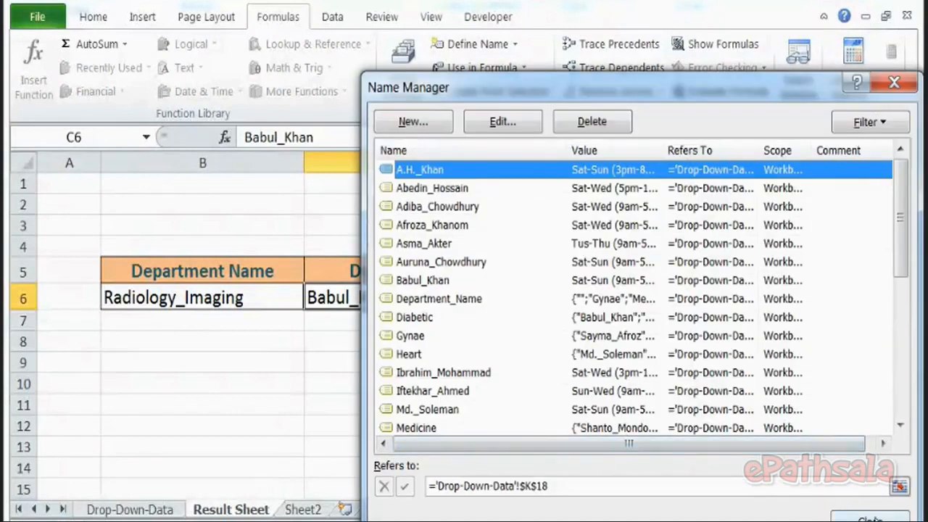
click(864, 517)
- Reselect Radiology_Imaging as the department in B6 and choose the third doctor in its list in C6
click(254, 296)
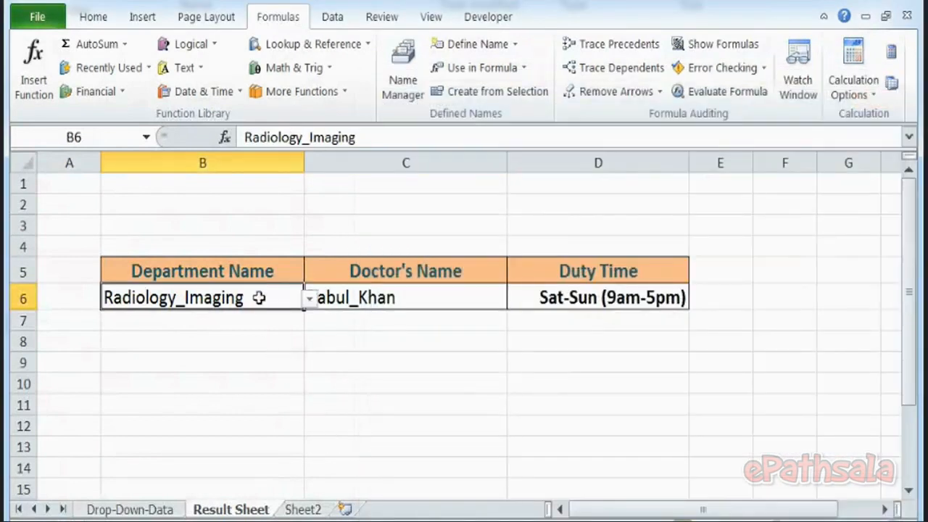
click(310, 298)
click(194, 346)
click(310, 298)
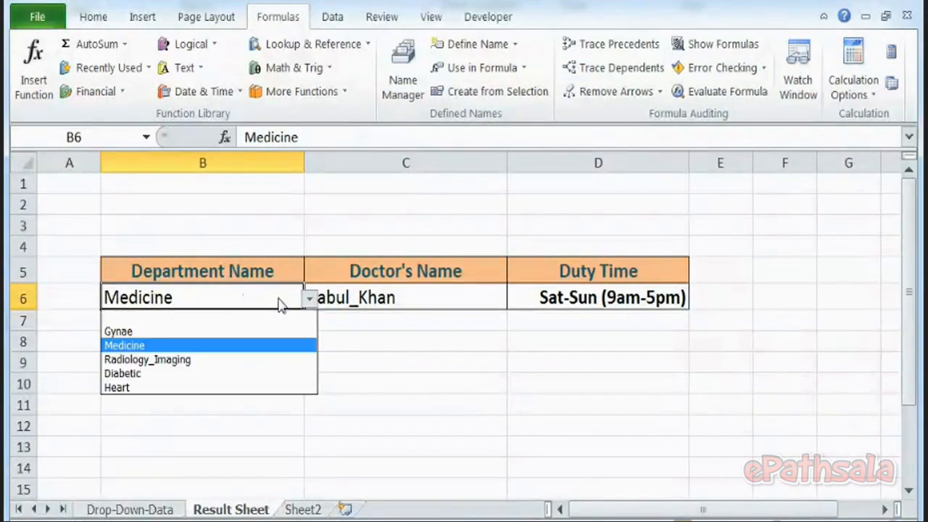
click(193, 359)
click(456, 294)
click(513, 298)
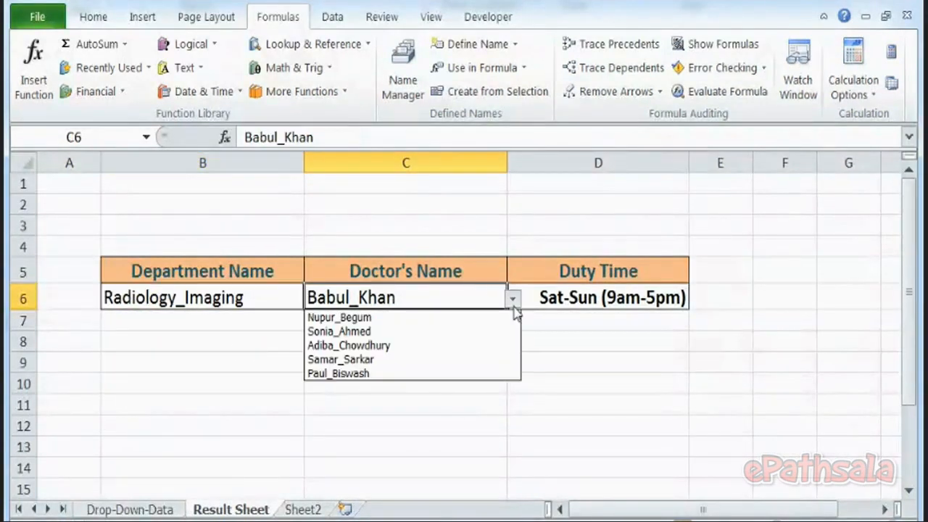
click(387, 345)
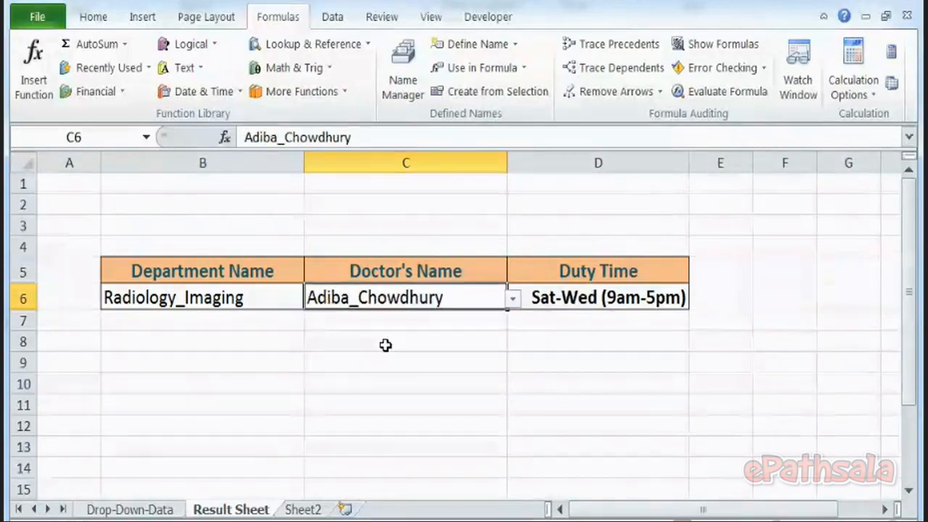
- Compare the doctors with the Radiology & Imaging column F7:F11 on the Drop-Down-Data sheet, and return to the Result Sheet
click(133, 508)
drag(260, 304, 263, 373)
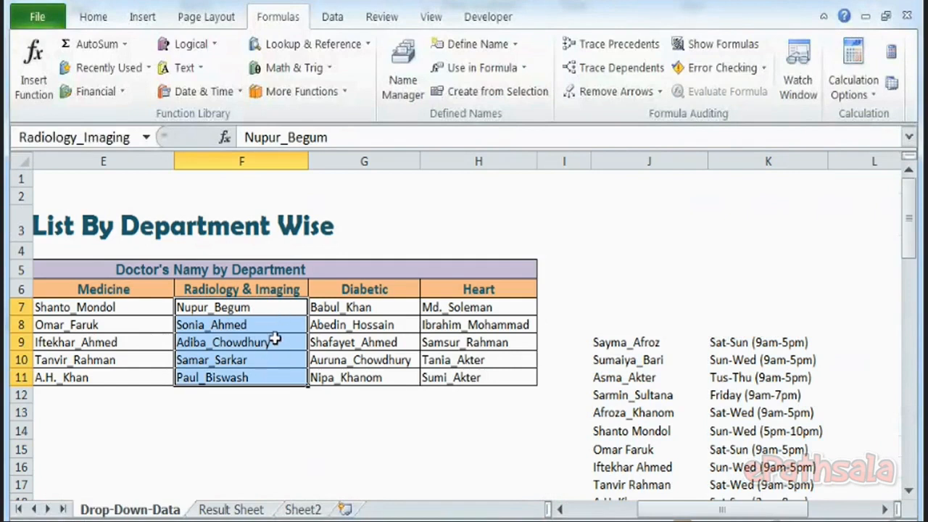
click(247, 509)
- Set the department in B6 to Diabetic and choose the third doctor in its list in C6
click(272, 301)
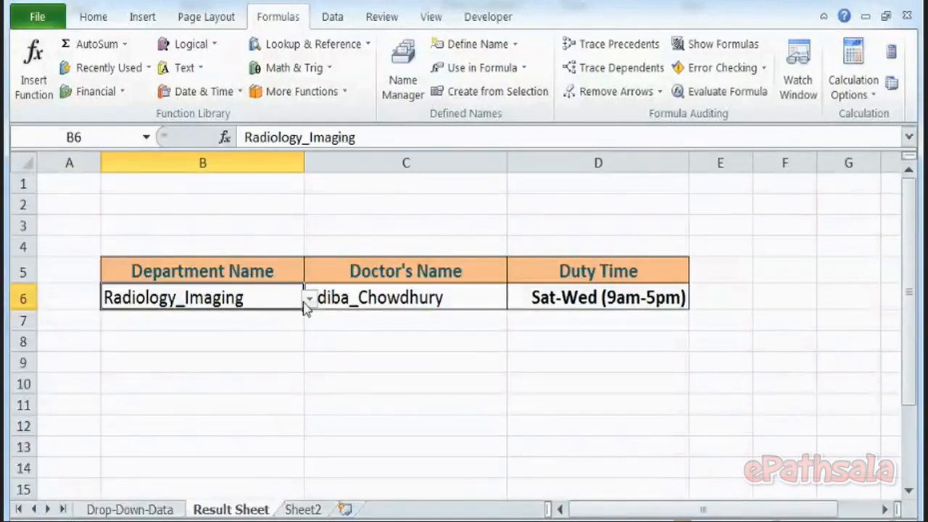
click(308, 298)
click(184, 373)
click(421, 307)
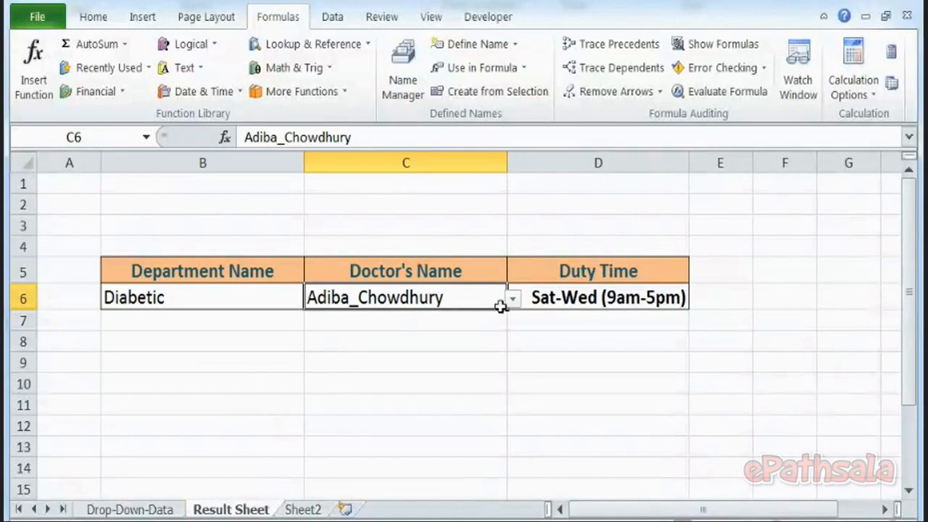
click(513, 300)
click(385, 344)
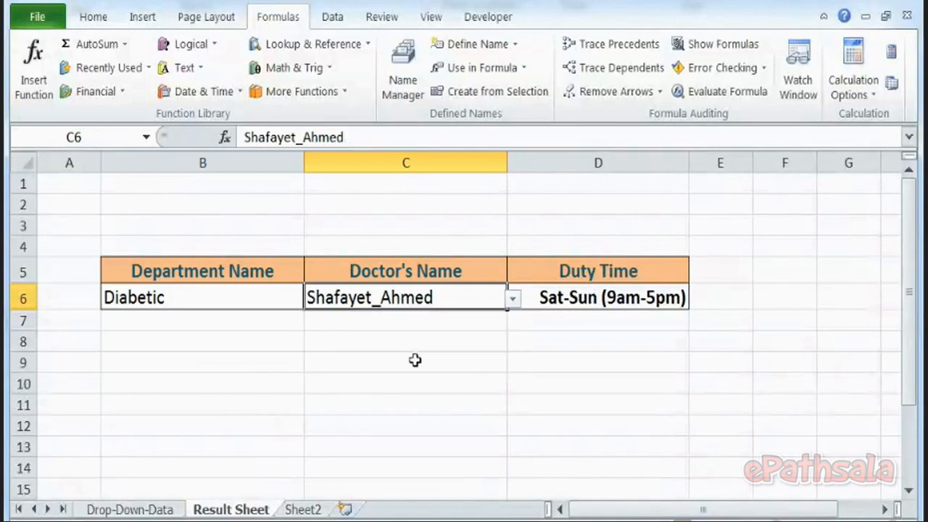
- Fill the Duty Time cell D6 with olive green from the theme colors
click(603, 297)
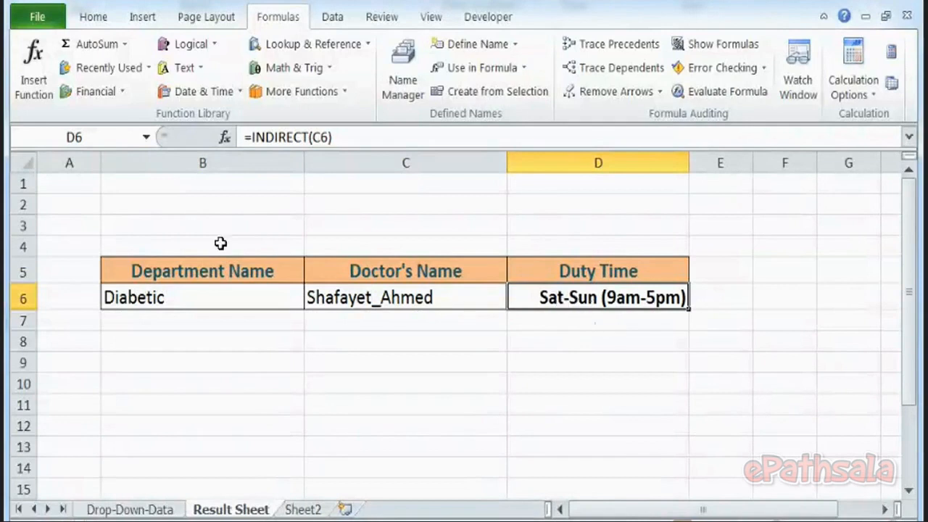
click(93, 20)
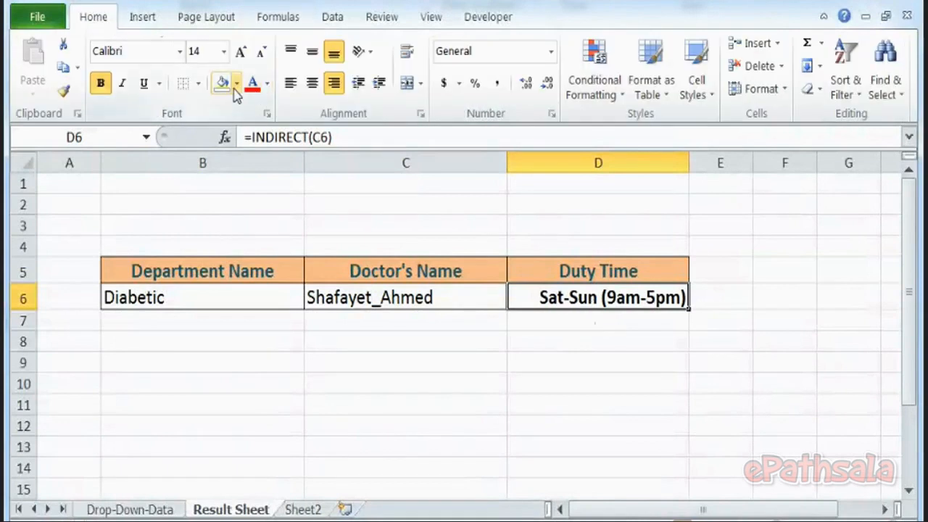
click(235, 86)
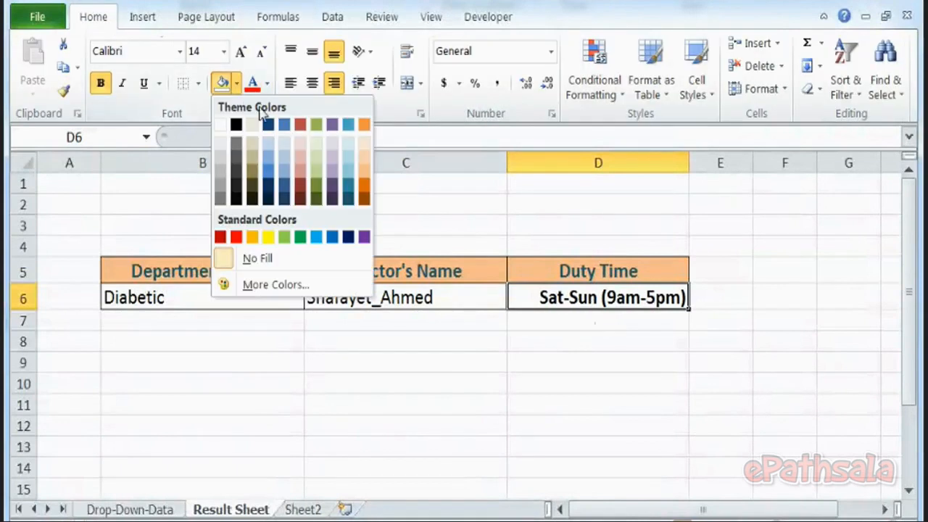
click(316, 128)
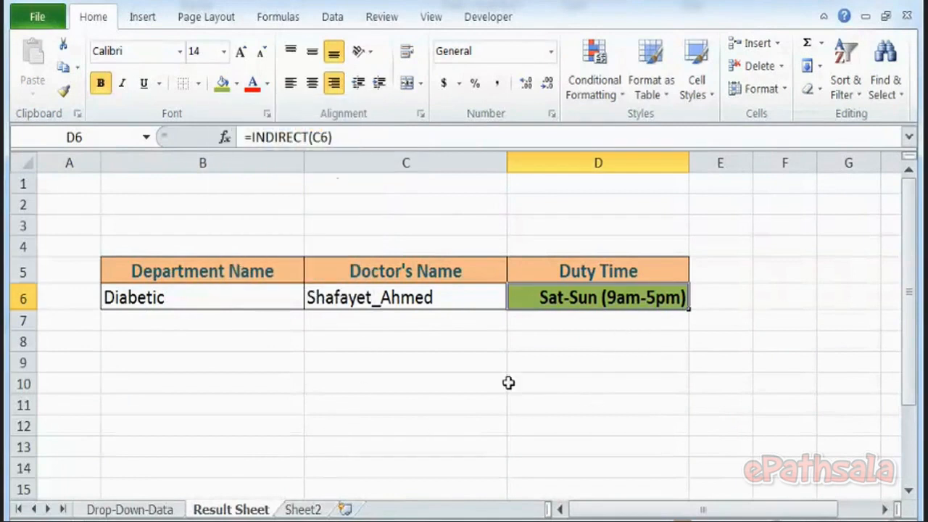
- On the Drop-Down-Data sheet, go through the doctors' names cell by cell in the Gynae, Medicine and Radiology & Imaging columns
click(148, 513)
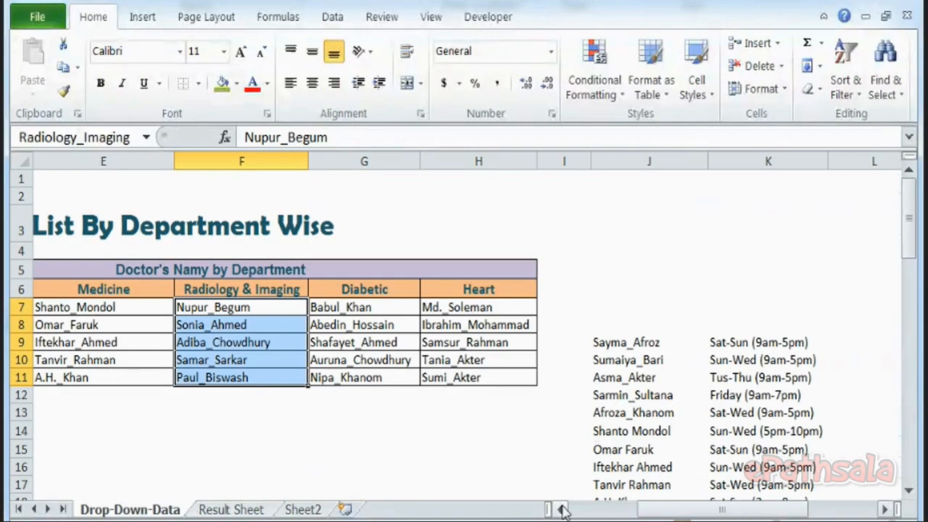
drag(661, 509, 612, 510)
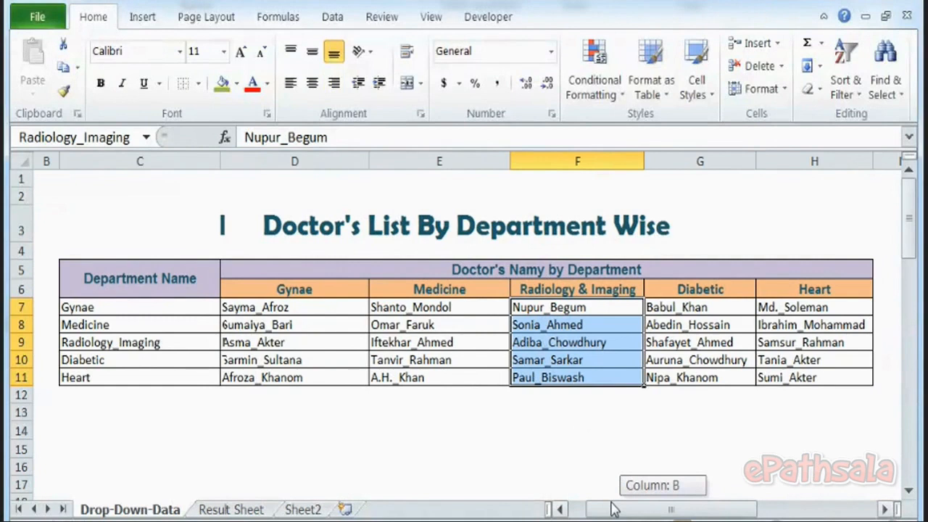
drag(613, 509, 613, 510)
click(398, 427)
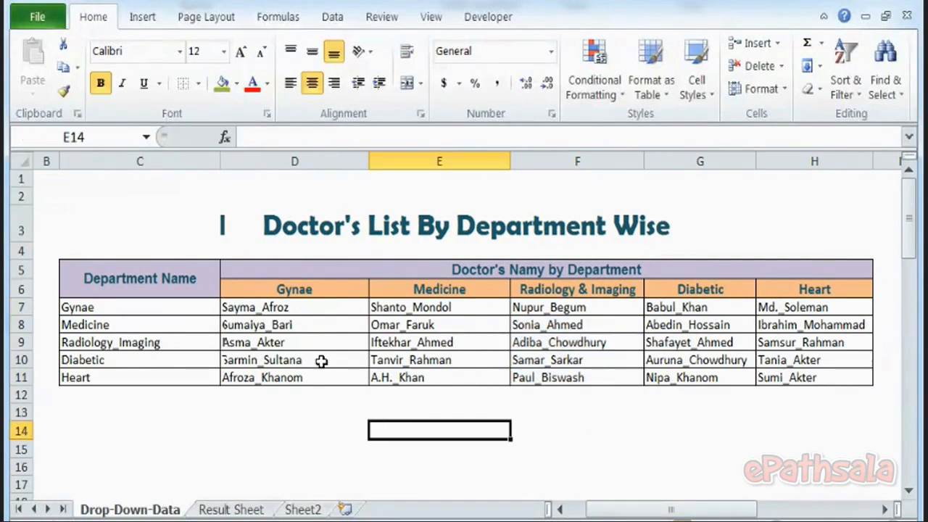
click(259, 308)
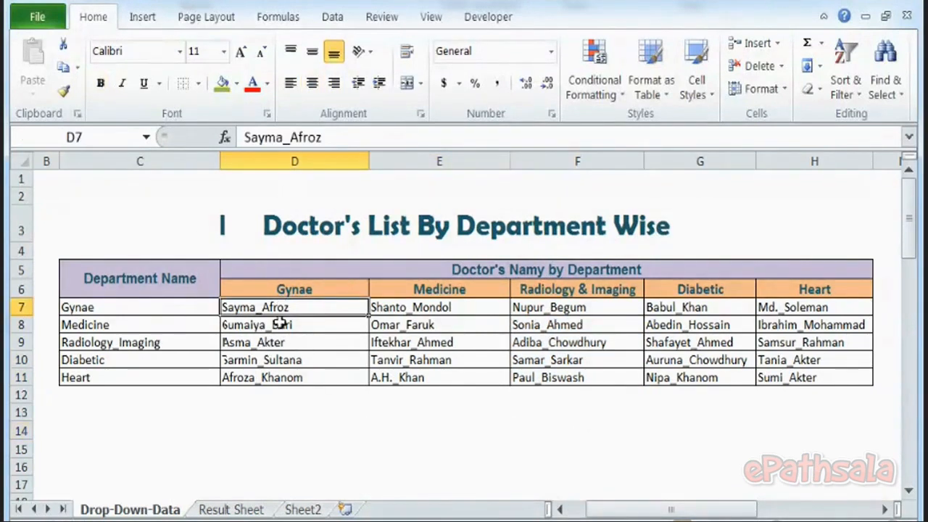
click(280, 323)
click(288, 344)
click(292, 360)
click(289, 378)
click(435, 307)
click(428, 325)
click(428, 346)
click(434, 359)
click(434, 378)
click(569, 311)
click(570, 325)
click(573, 344)
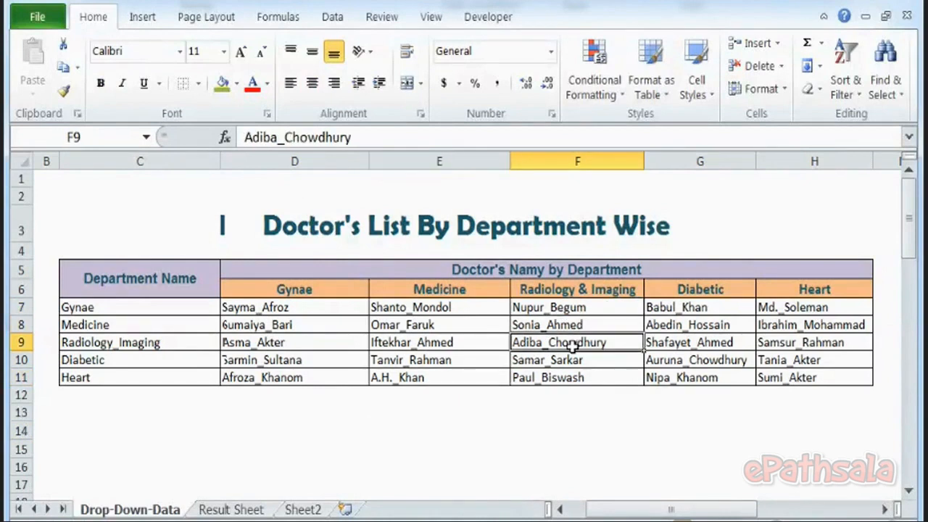
- Examine the defined names in the Name Manager, going through the doctors' entries and the cells they refer to
click(279, 16)
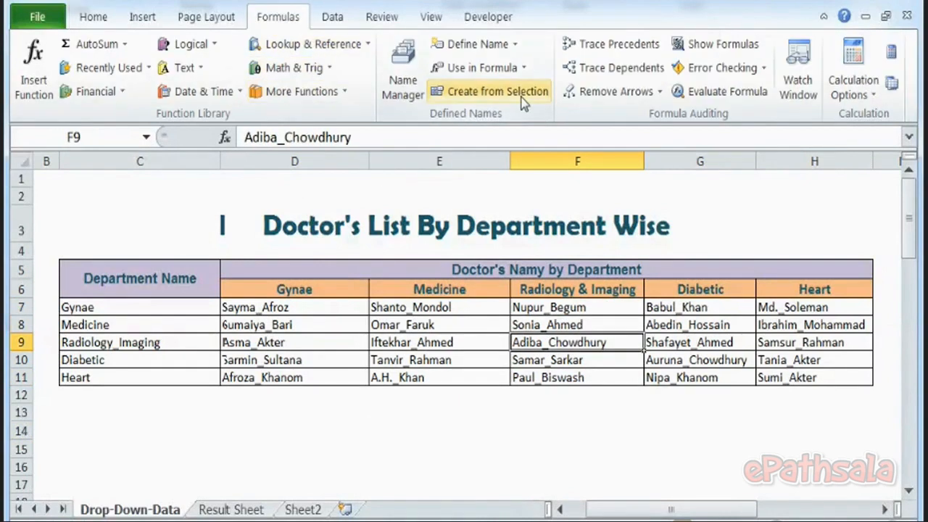
click(406, 86)
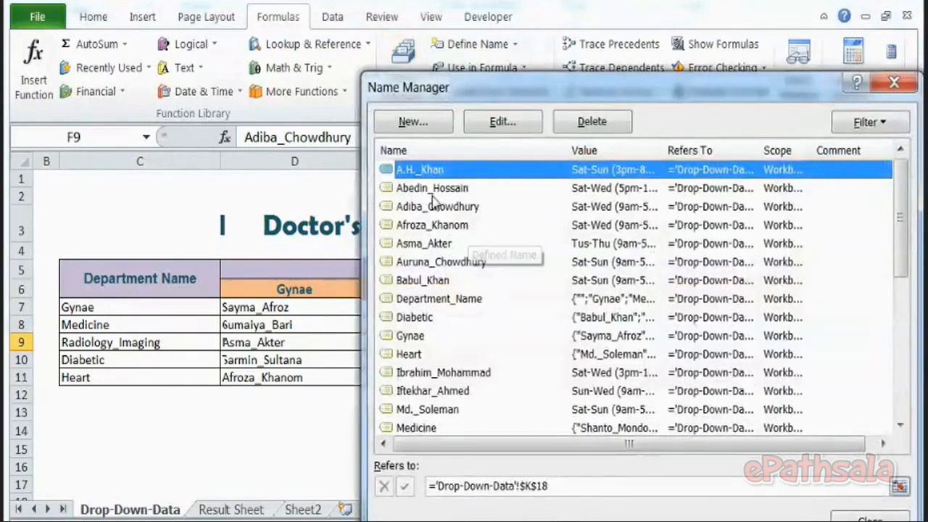
click(433, 190)
click(435, 209)
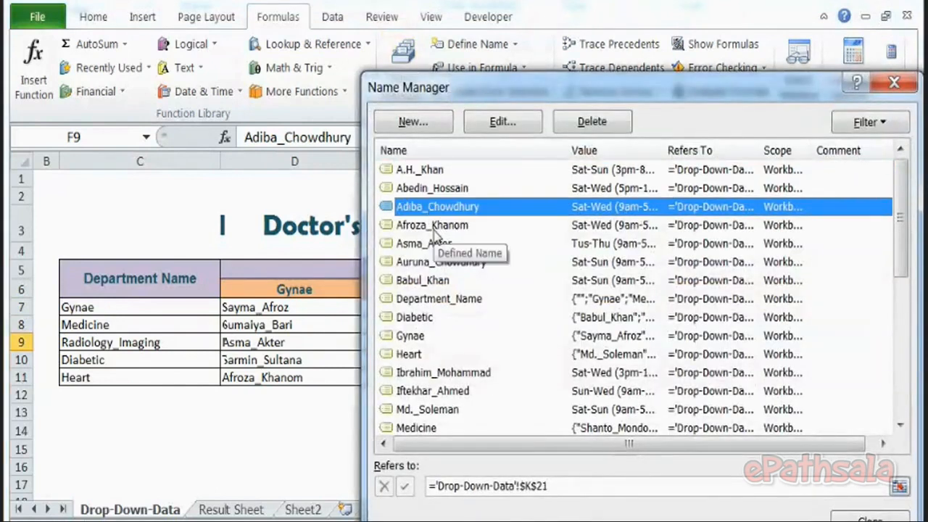
click(438, 229)
click(440, 244)
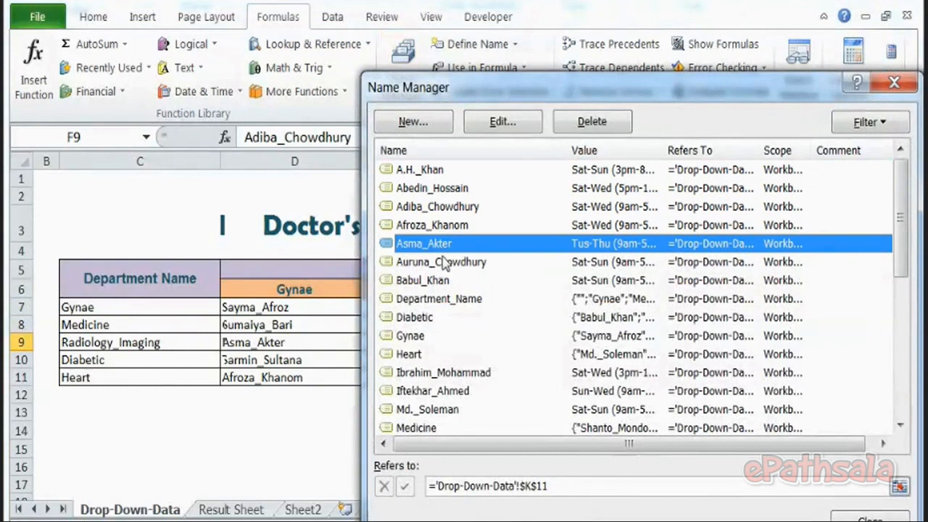
click(444, 262)
click(445, 281)
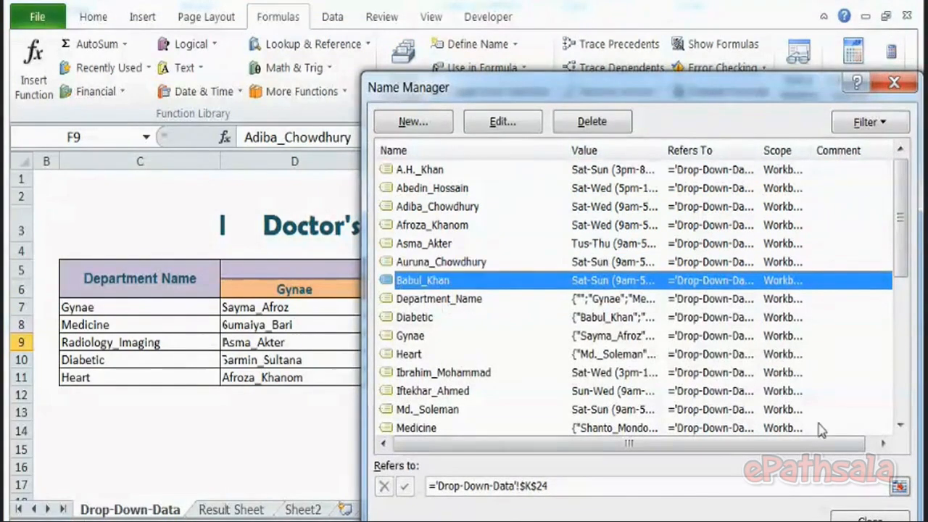
click(861, 517)
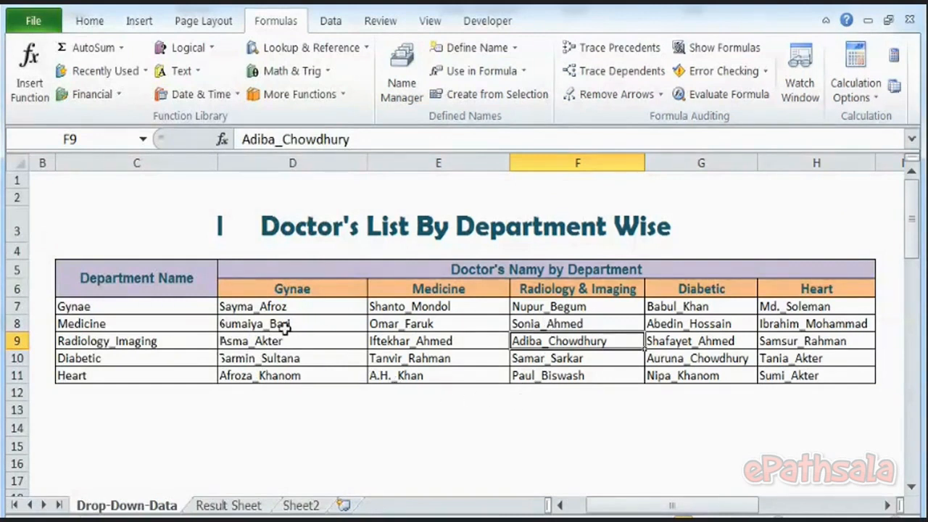
- Replace every underscore with a space in the department and doctor names in C7:H11
drag(178, 310, 780, 378)
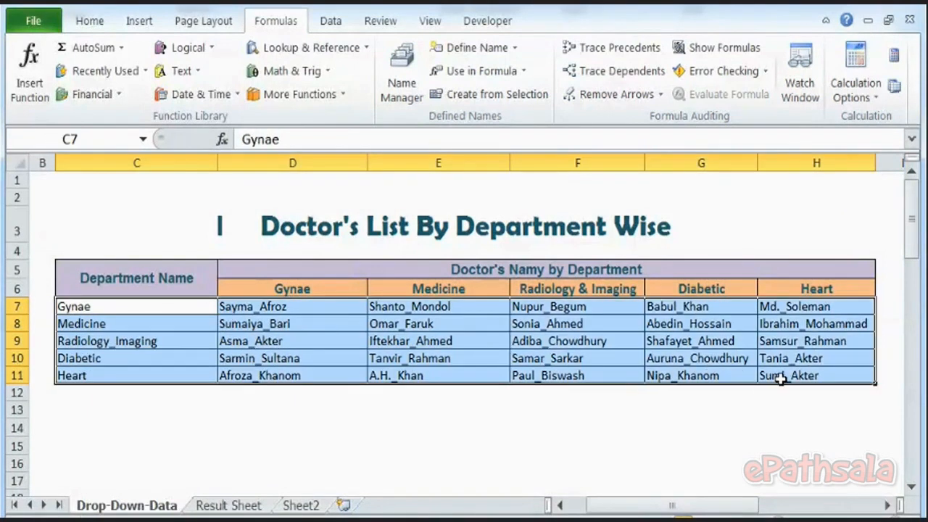
key(ctrl+f)
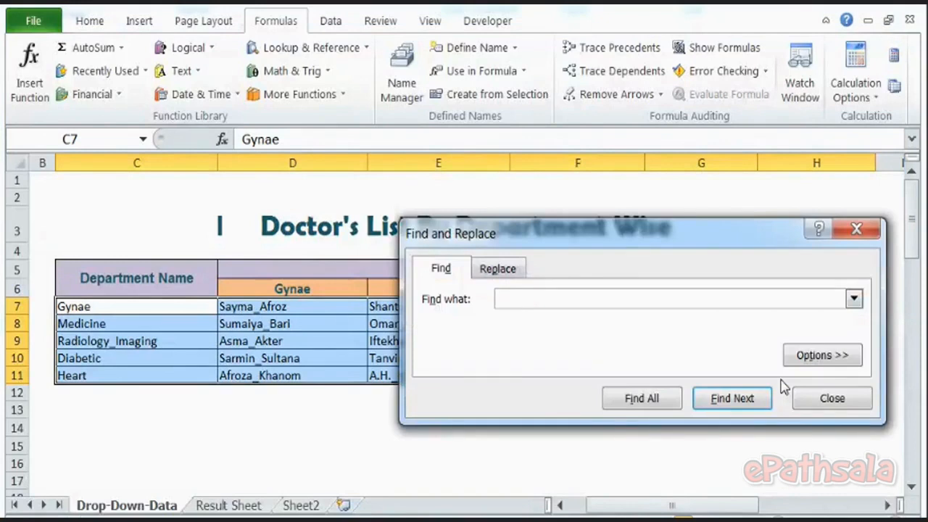
click(497, 269)
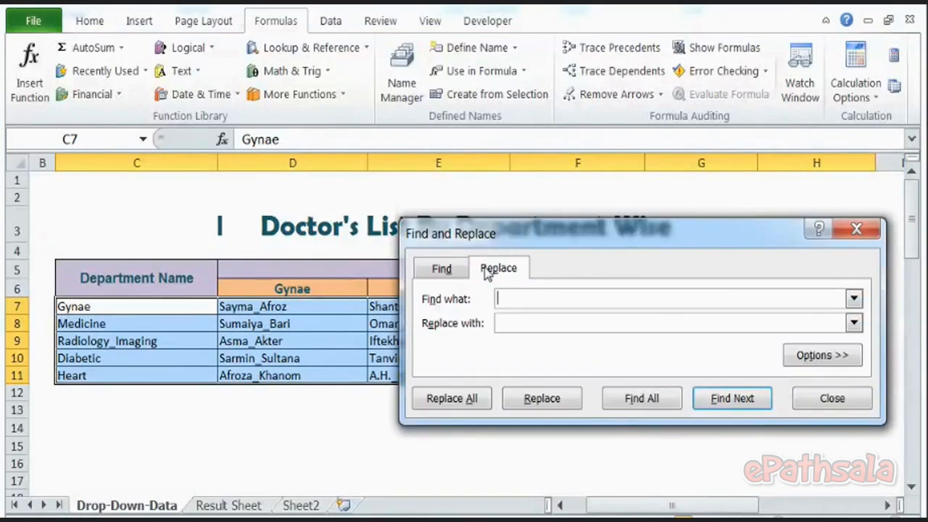
drag(556, 246, 605, 423)
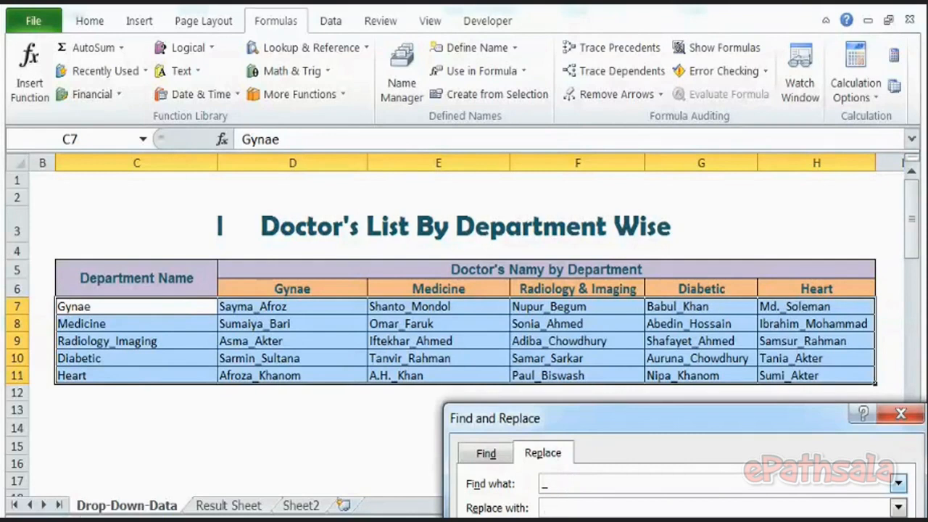
key(alt+a)
click(457, 324)
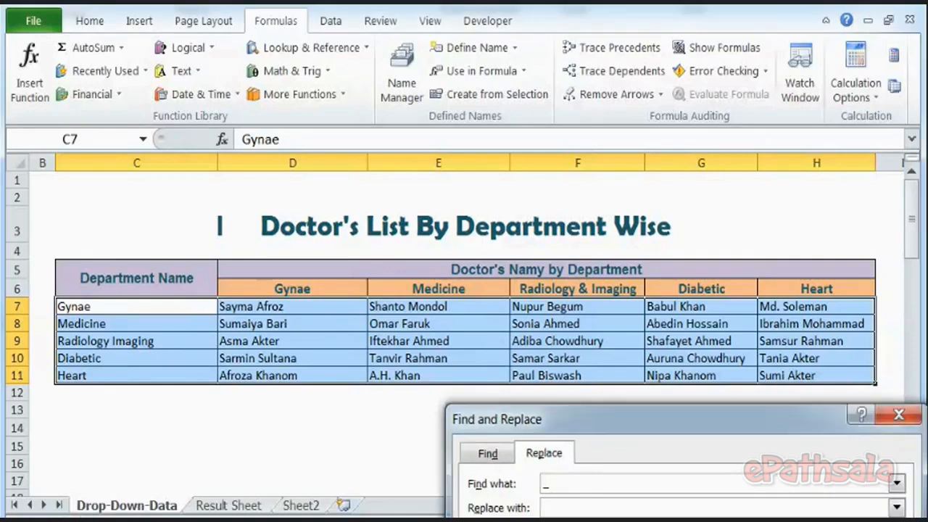
key(Escape)
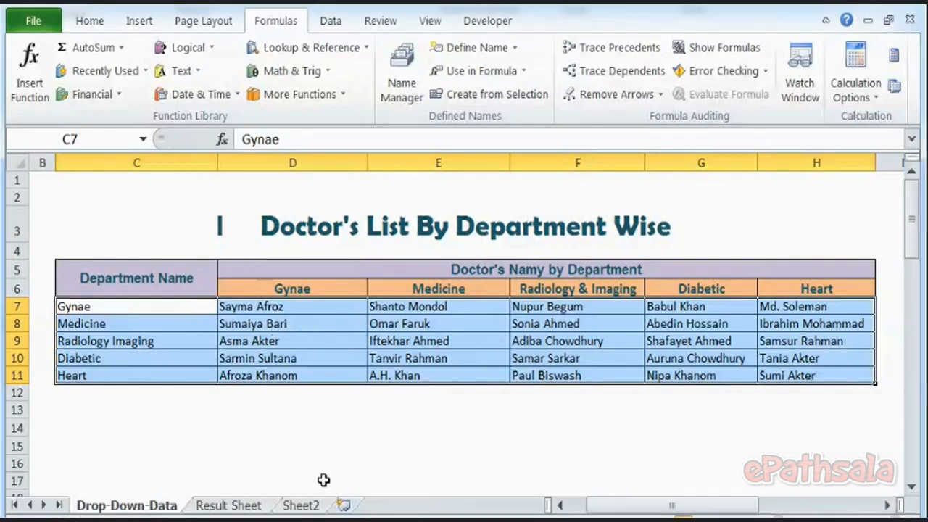
- On the Result Sheet, set the department in B6 to Gynae and choose the second doctor in its list in C6
click(300, 506)
click(249, 505)
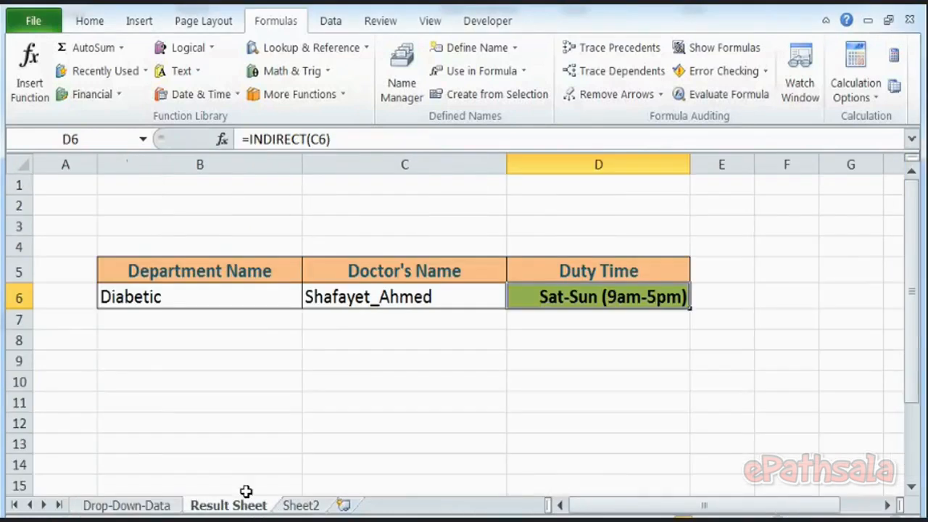
click(257, 300)
click(307, 303)
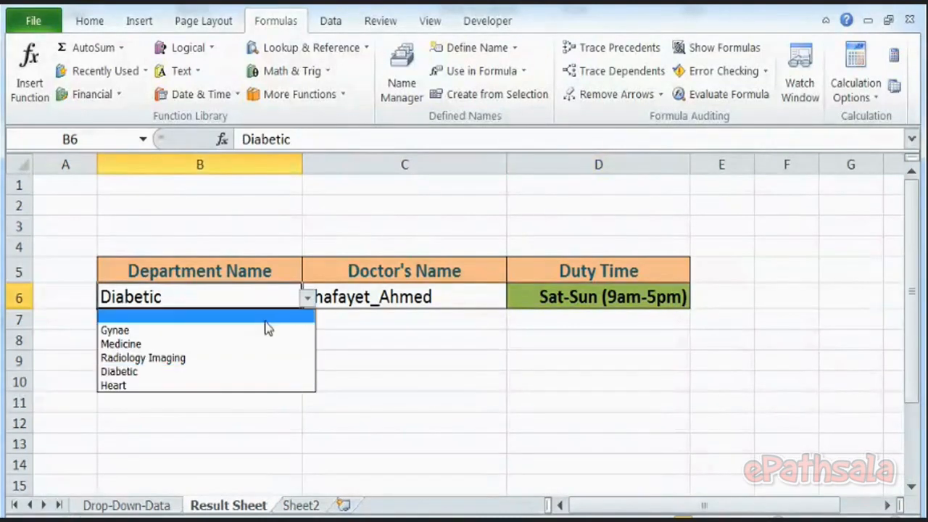
click(265, 327)
click(431, 303)
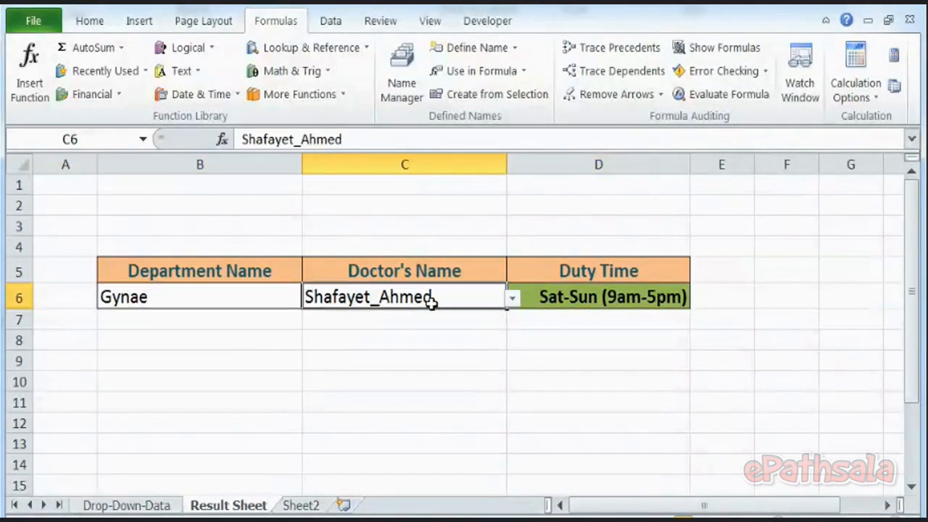
click(512, 298)
click(451, 326)
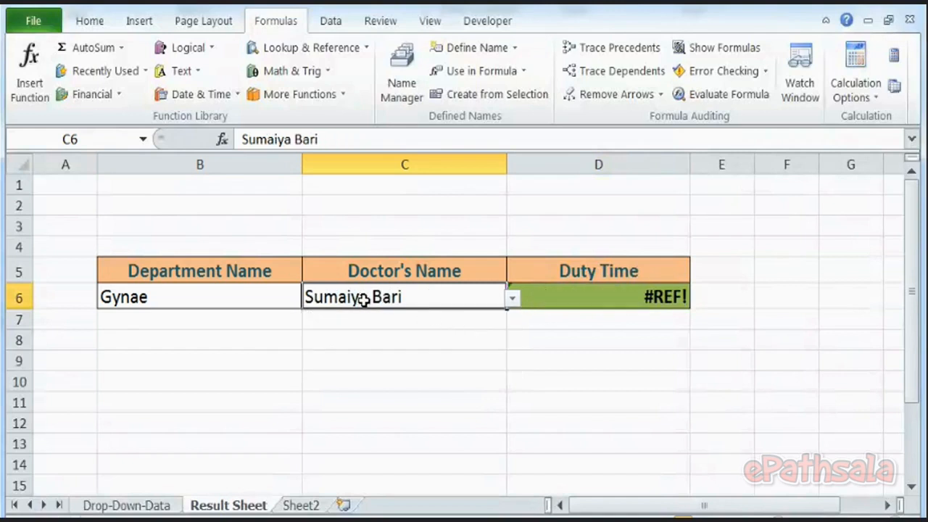
- Set the department in B6 to Radiology Imaging and check the Duty Time formula in D6
click(258, 300)
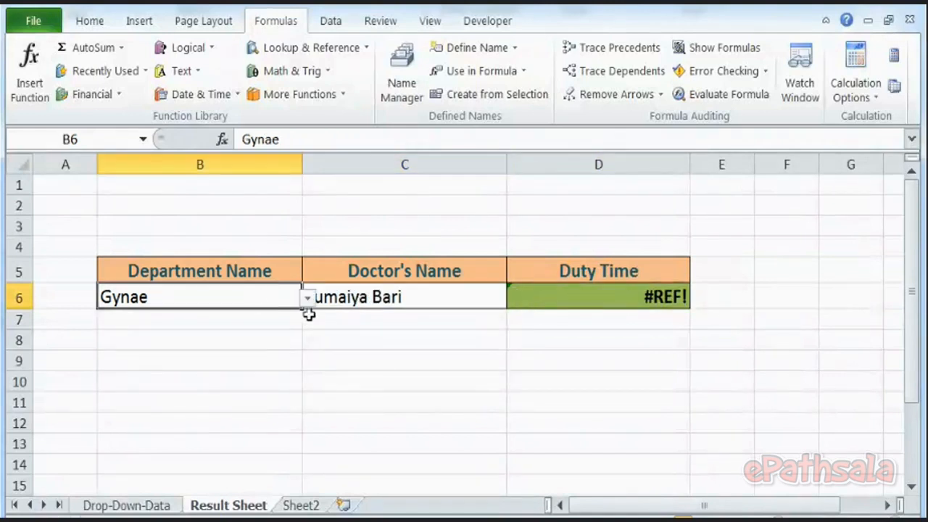
click(306, 302)
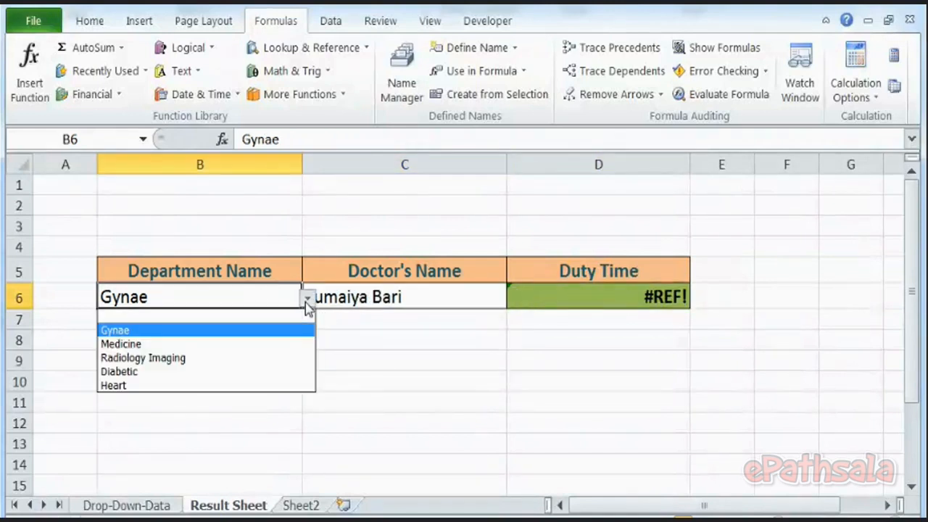
click(272, 358)
click(438, 280)
click(442, 295)
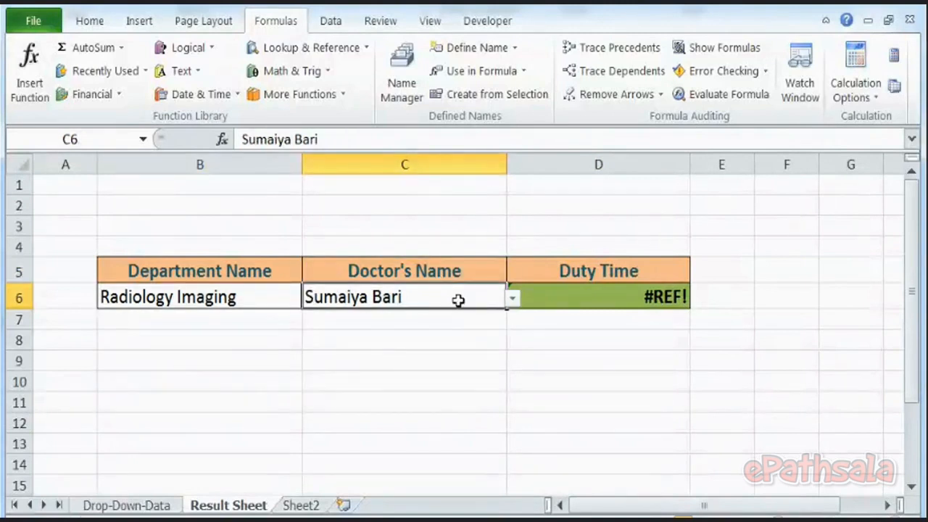
click(599, 297)
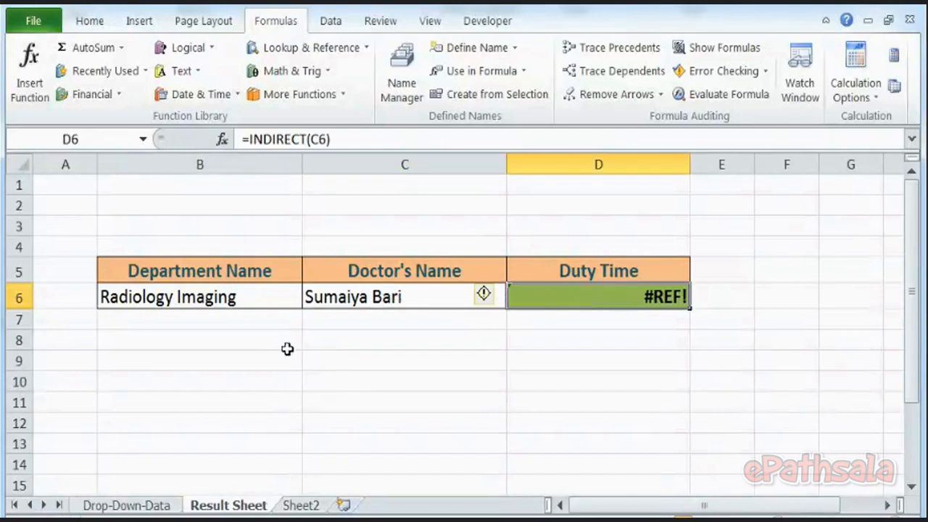
- On the Drop-Down-Data sheet, replace every space with an underscore in the department and doctor names in C7:H11
click(106, 506)
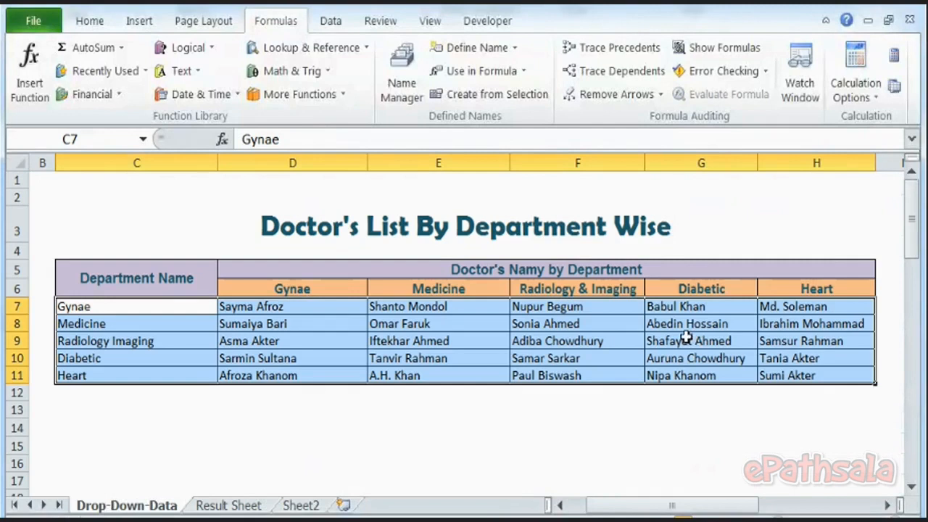
key(ctrl+f)
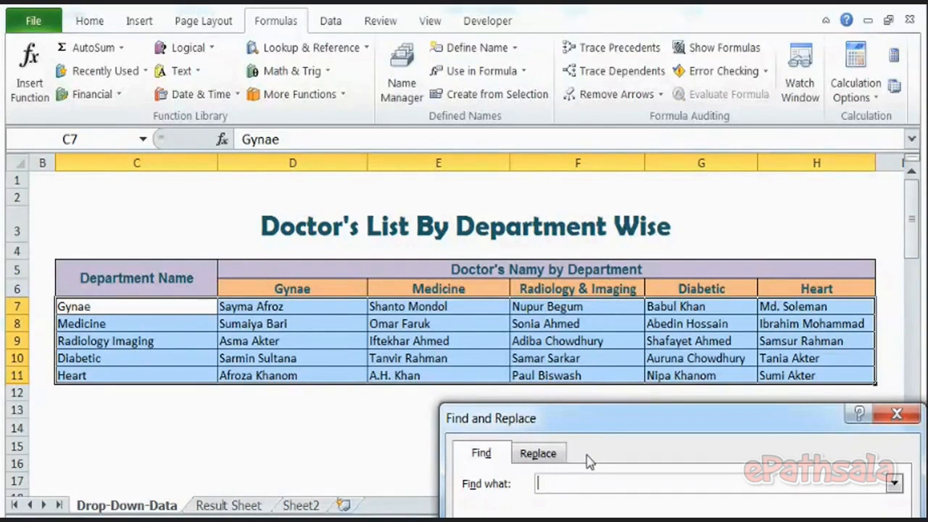
click(550, 456)
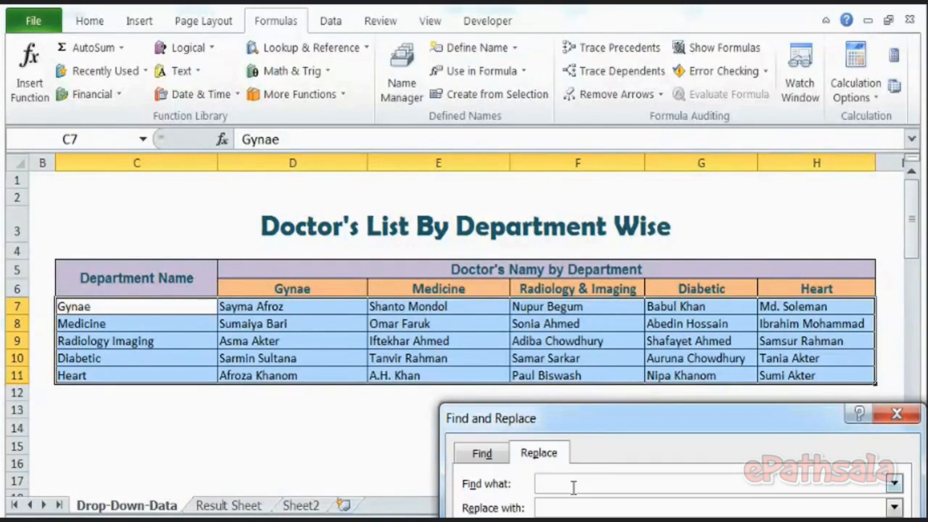
key(Tab)
text(_)
key(alt+a)
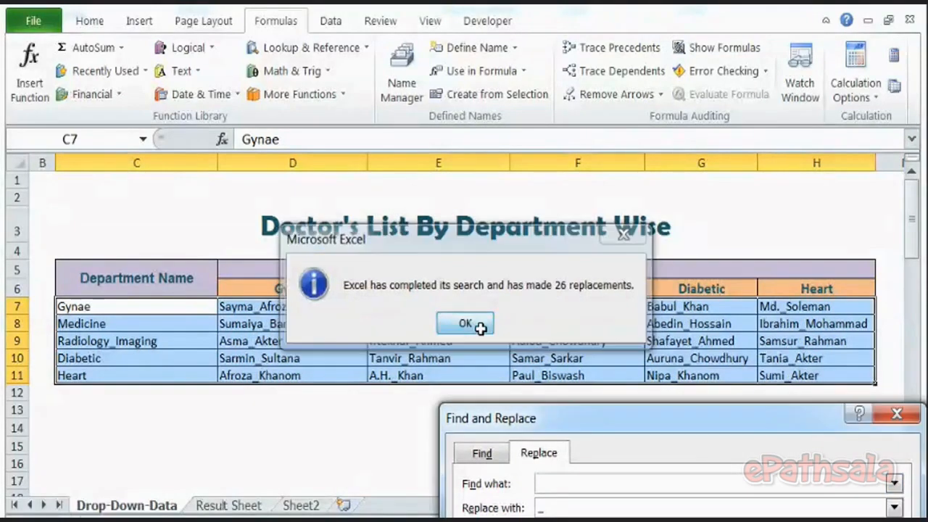
key(Return)
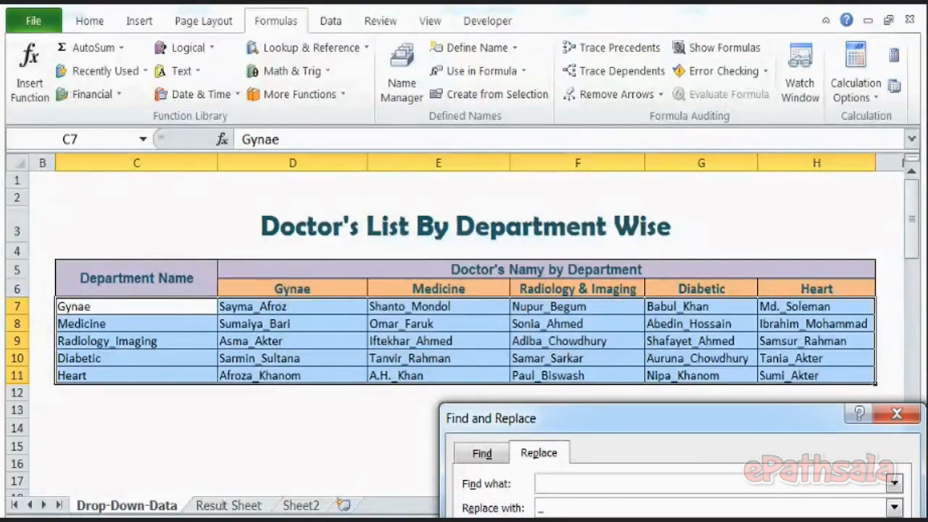
key(Escape)
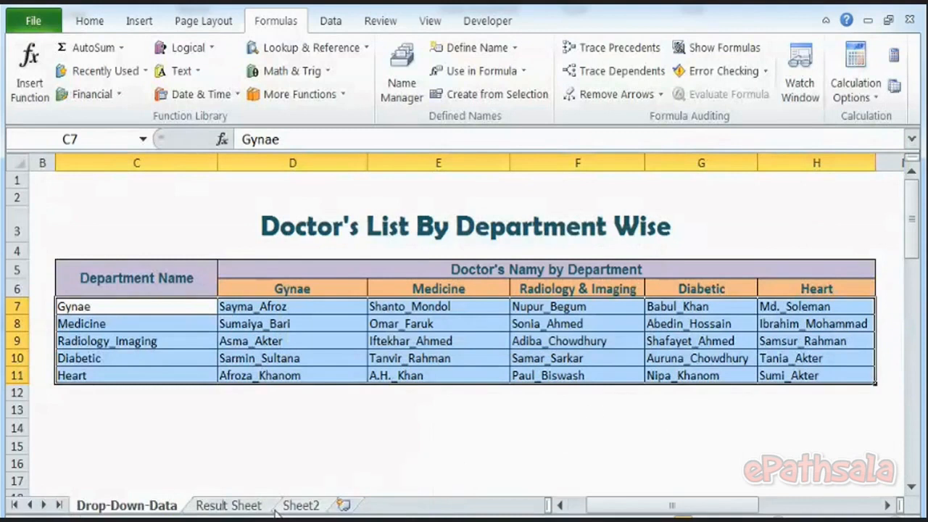
- On the Result Sheet, set the department in B6 to Medicine and choose the first doctor in its list in C6
click(249, 508)
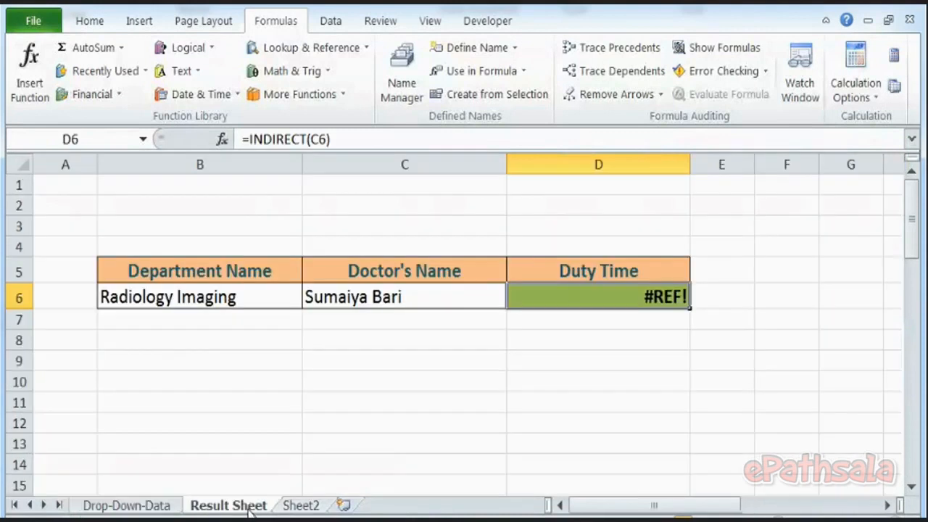
click(222, 296)
click(308, 298)
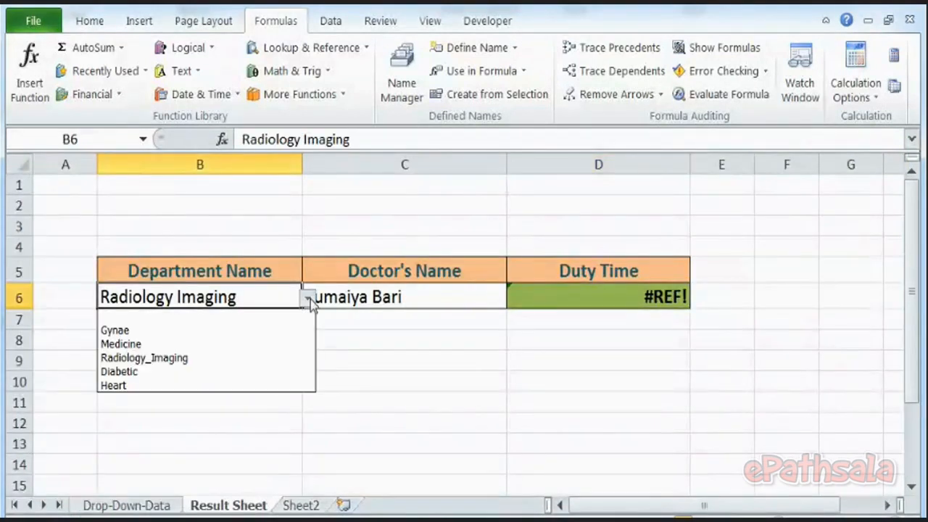
click(257, 341)
click(415, 303)
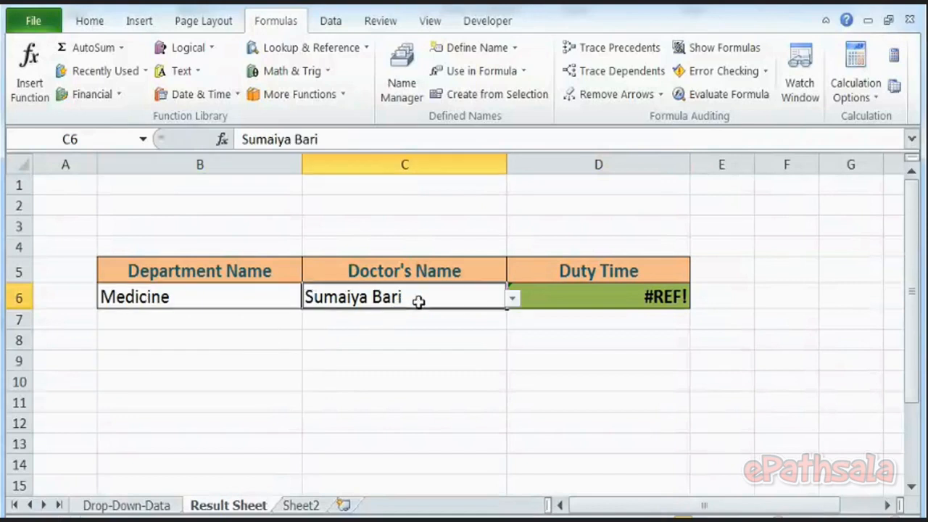
click(512, 301)
click(458, 317)
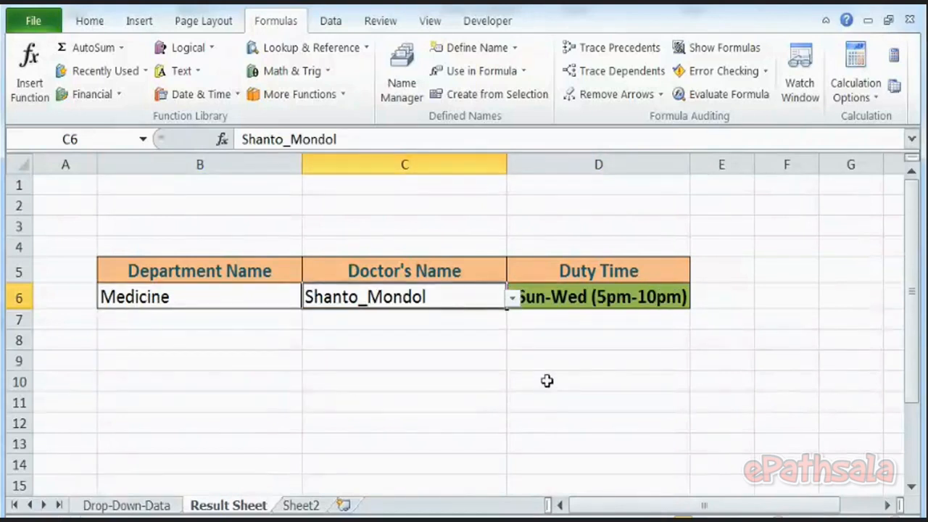
click(547, 379)
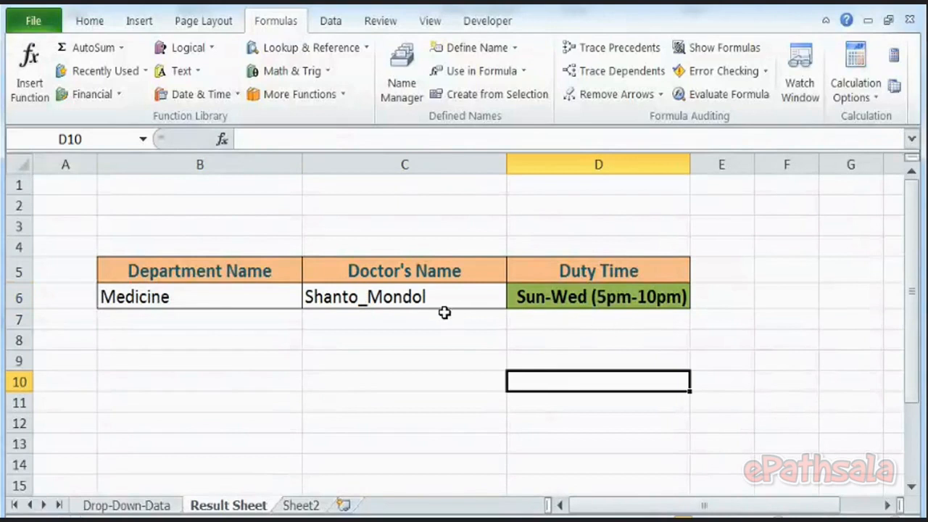
- Set the department in B6 to Radiology_Imaging and choose the third doctor in its list in C6
click(293, 303)
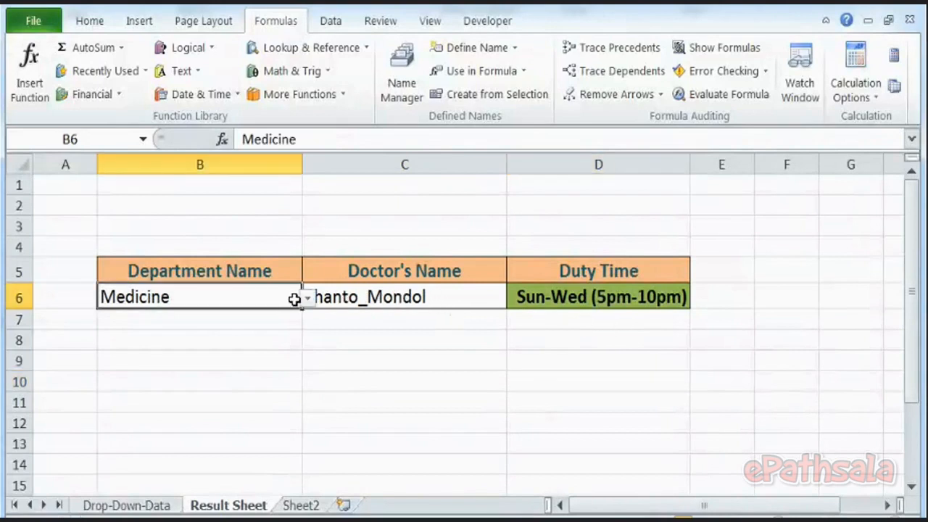
click(309, 299)
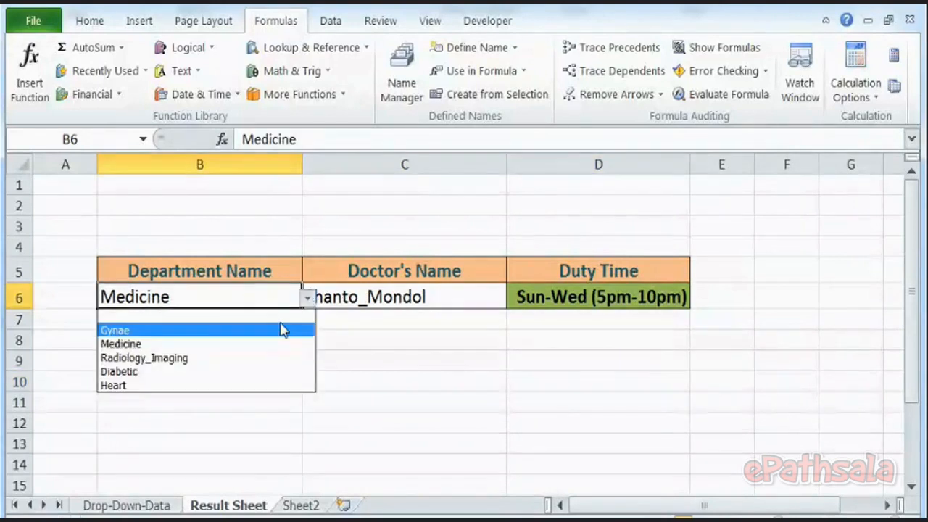
click(272, 358)
click(434, 303)
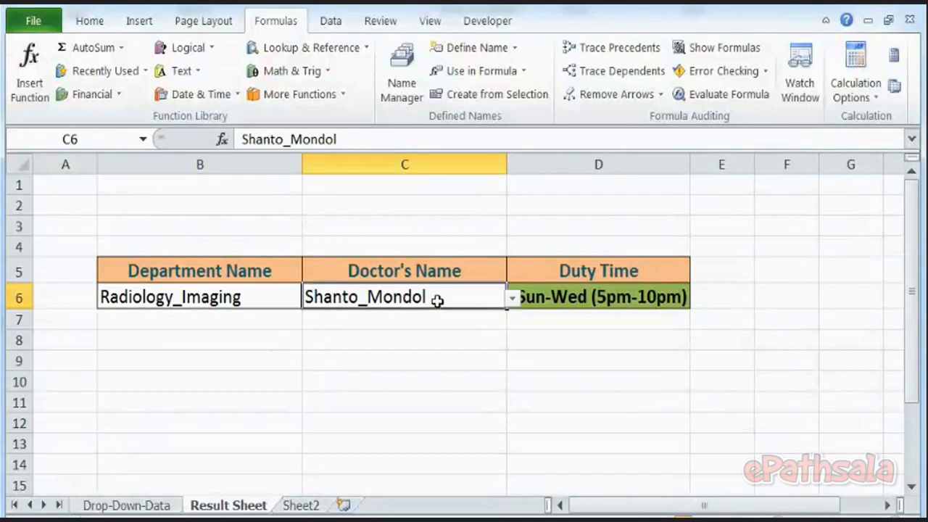
click(512, 300)
click(443, 347)
click(591, 370)
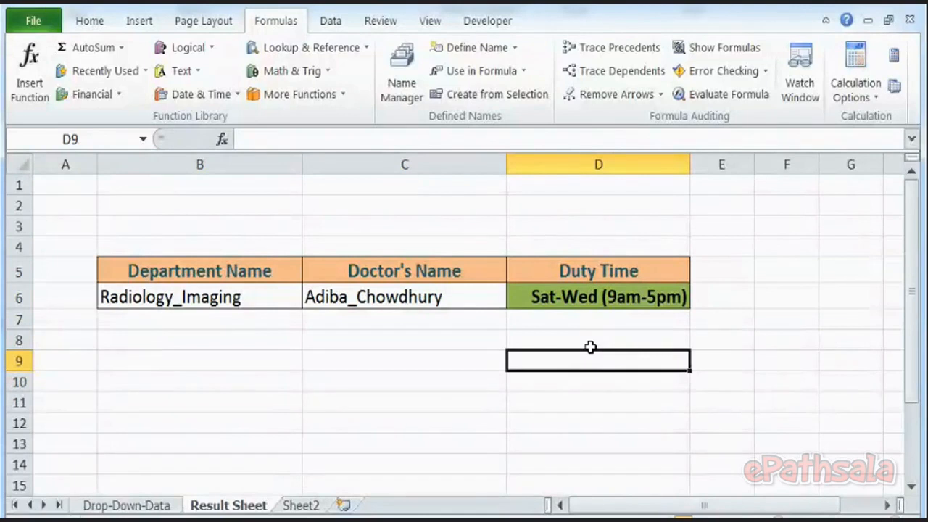